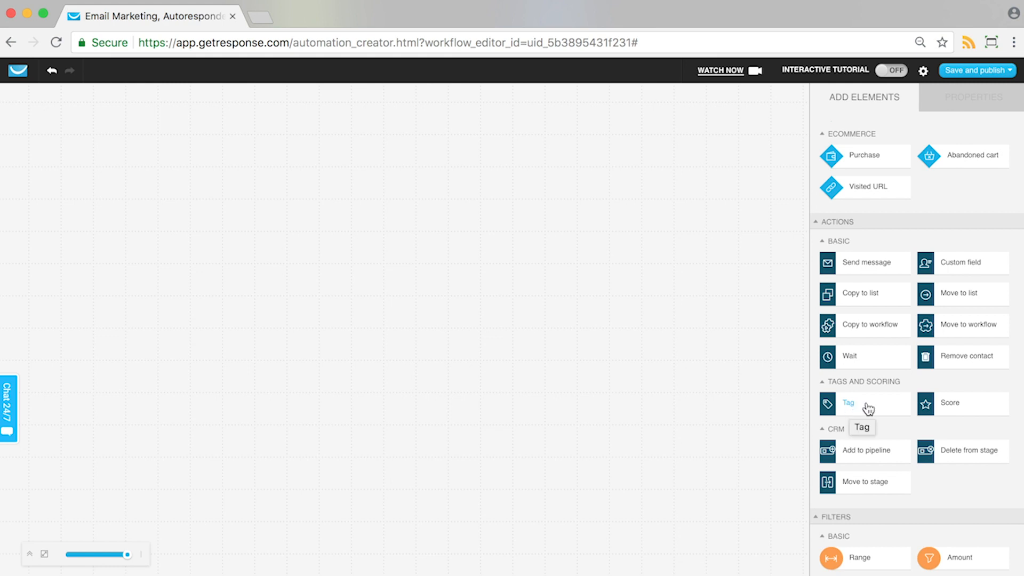
Step: Add a Tag action to the empty workflow canvas and set it to assign a tag
drag(889, 411, 461, 184)
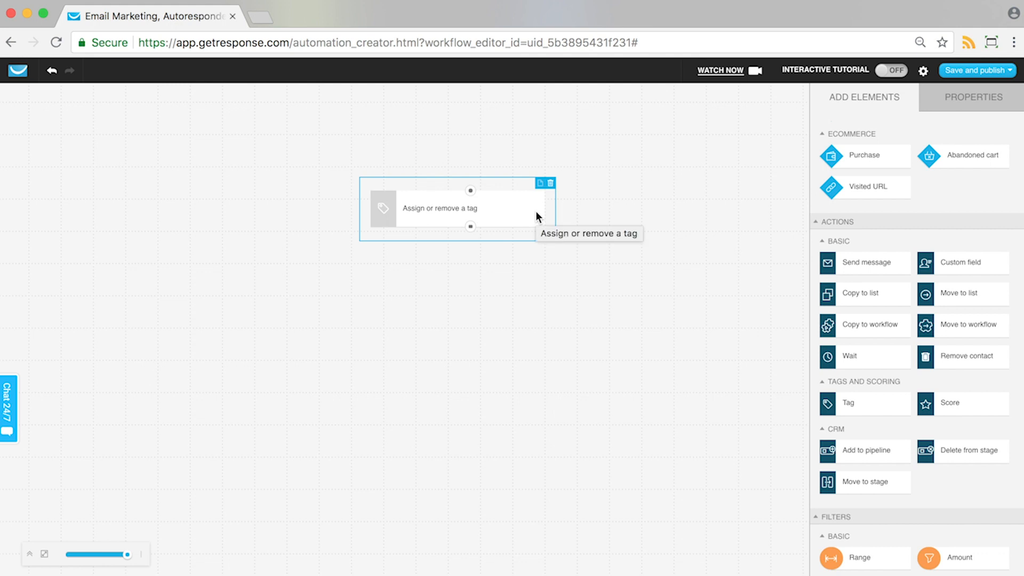
click(476, 215)
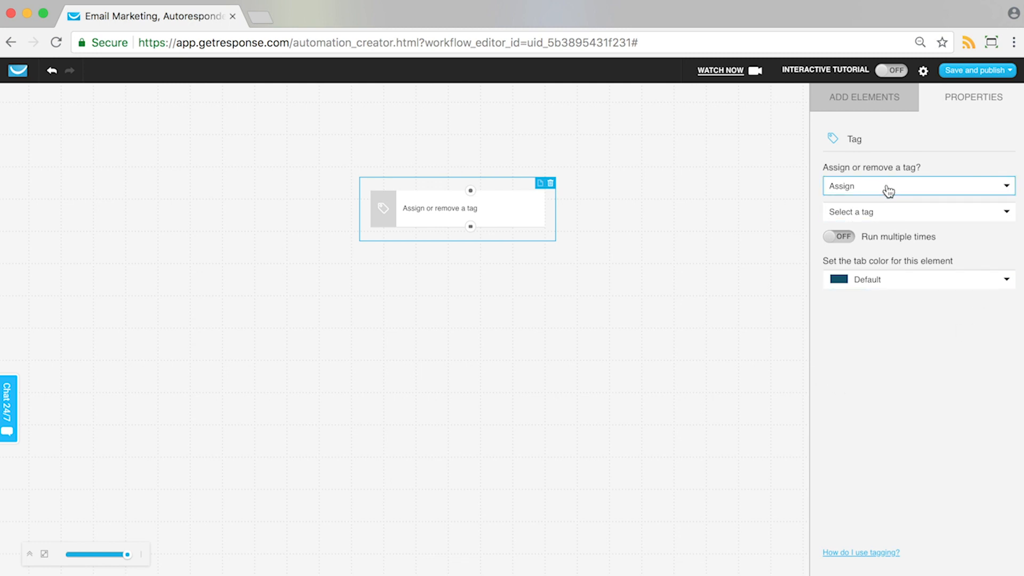
click(862, 192)
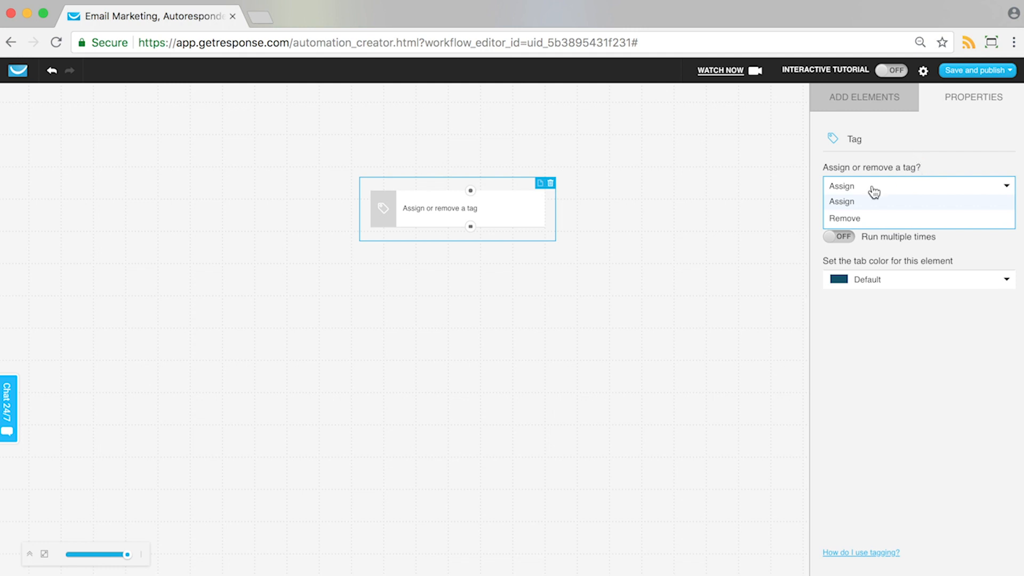
click(842, 201)
Step: Create a new tag named inactive_contact for the Tag action to assign
click(855, 214)
scroll(857, 315, down, 3)
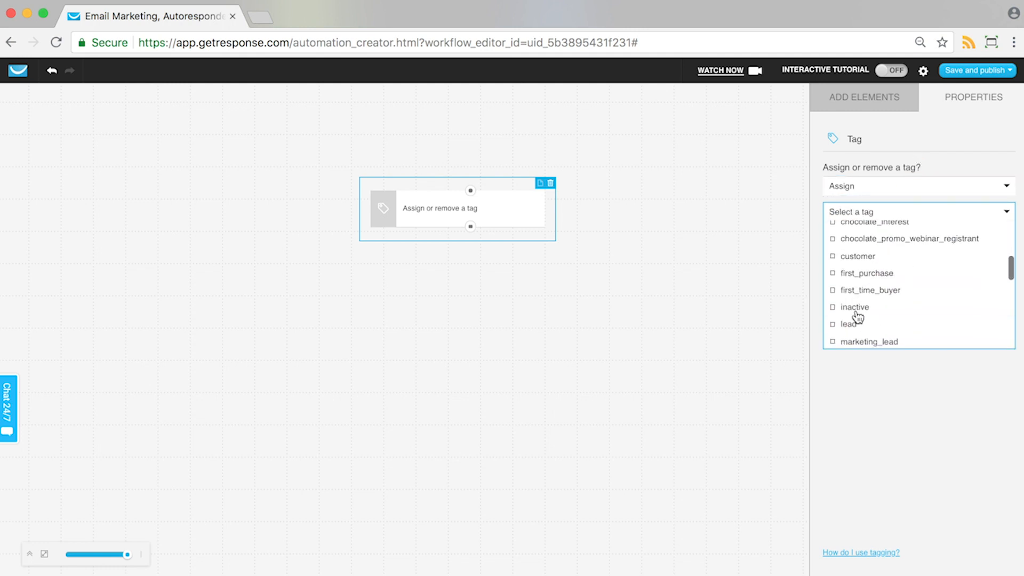
scroll(857, 316, up, 3)
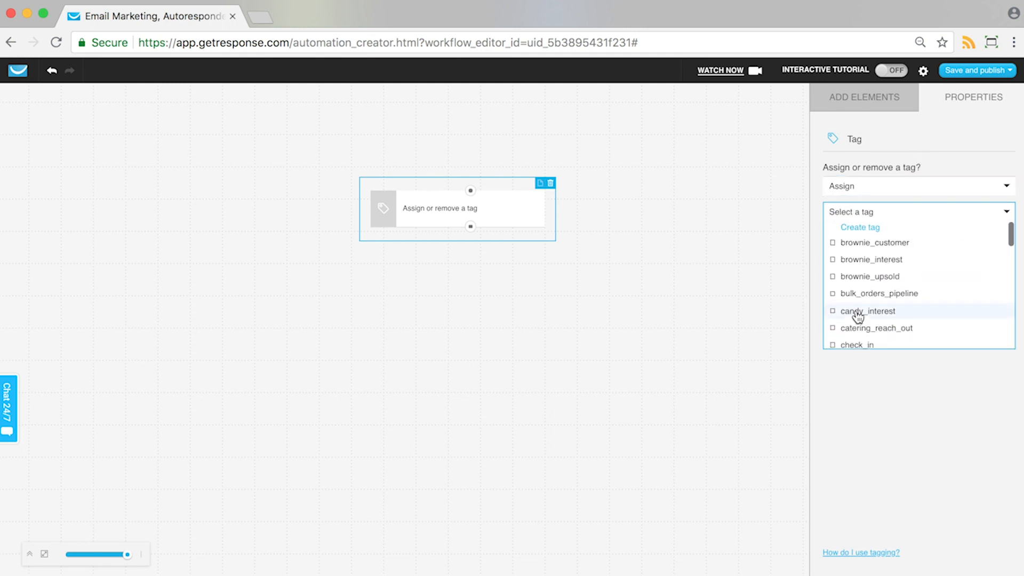
click(866, 229)
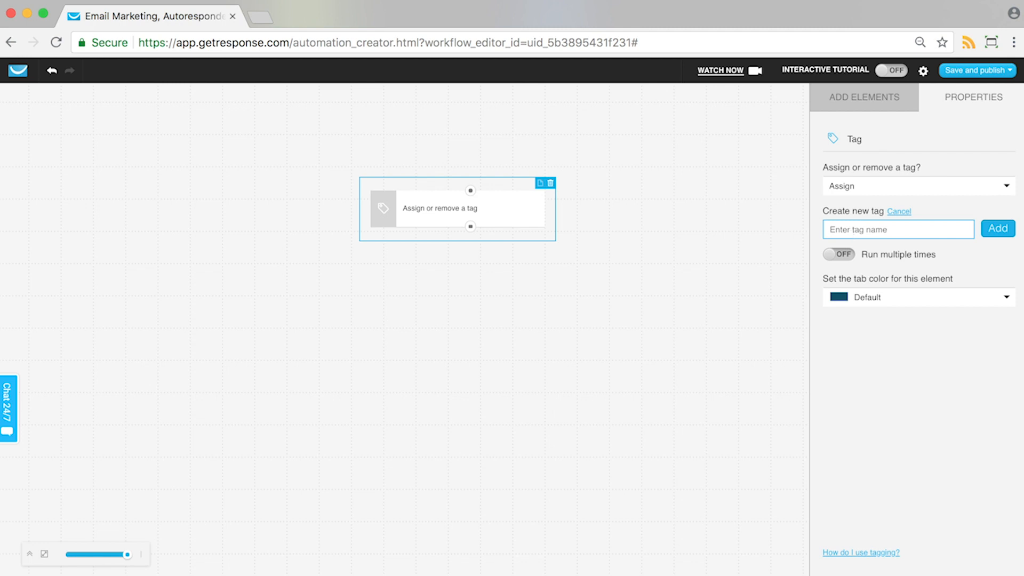
text(_)
key(BackSpace)
text(inactive_contact)
click(997, 228)
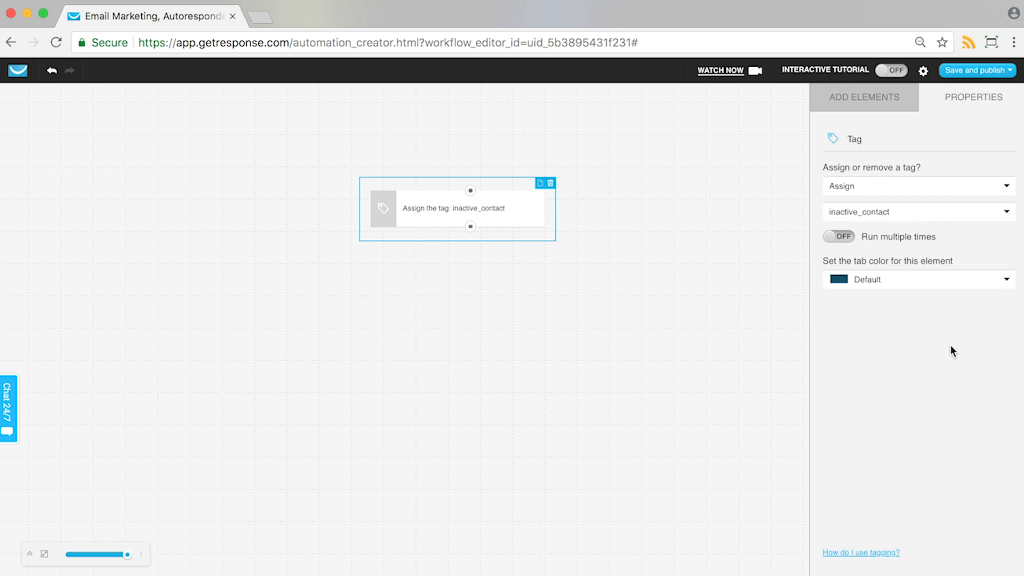
Step: Place a Subscribed via condition above the tag element and shift the tag element down to leave space between them
drag(501, 211, 491, 274)
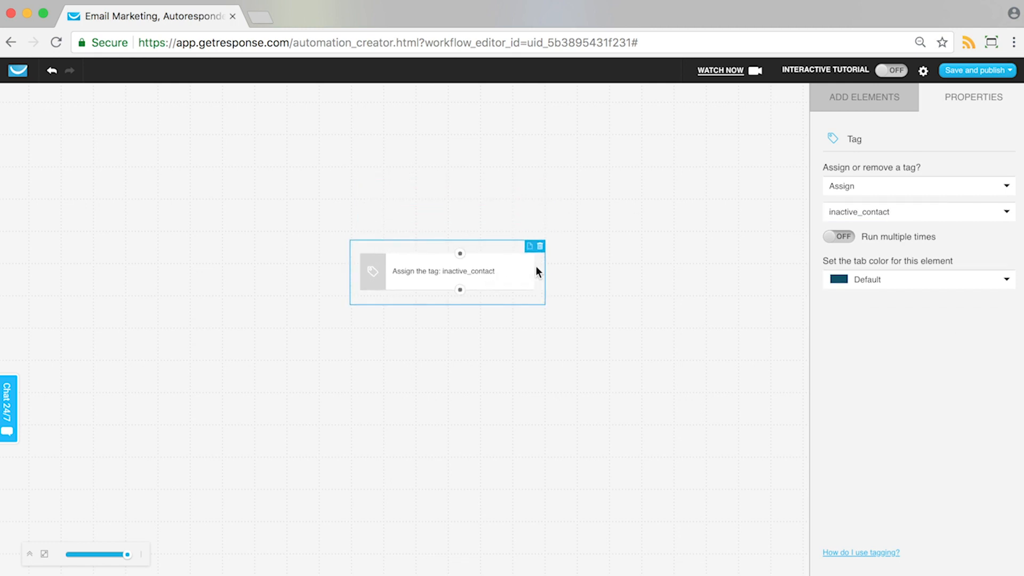
click(854, 104)
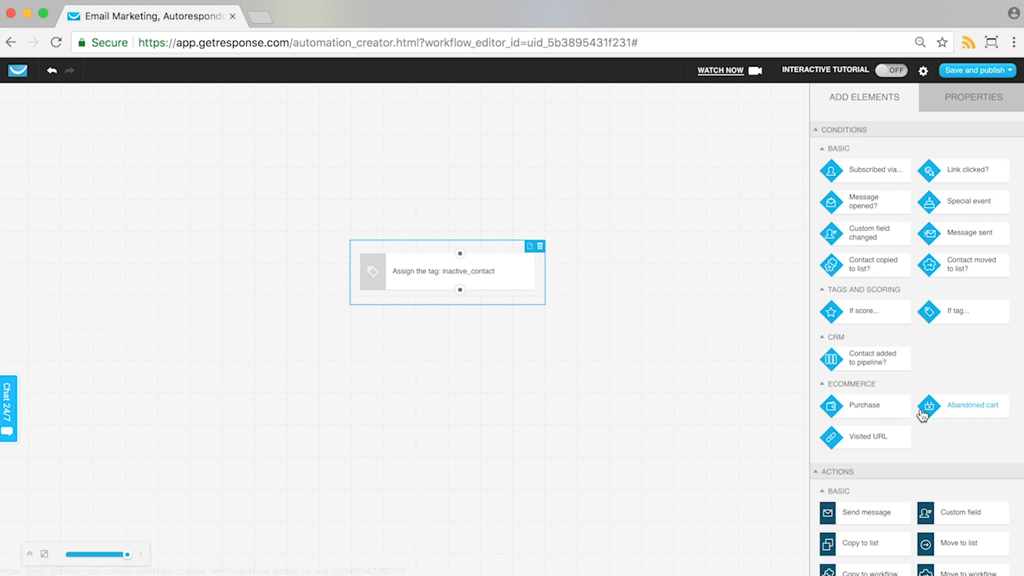
scroll(923, 407, down, 3)
scroll(903, 328, up, 3)
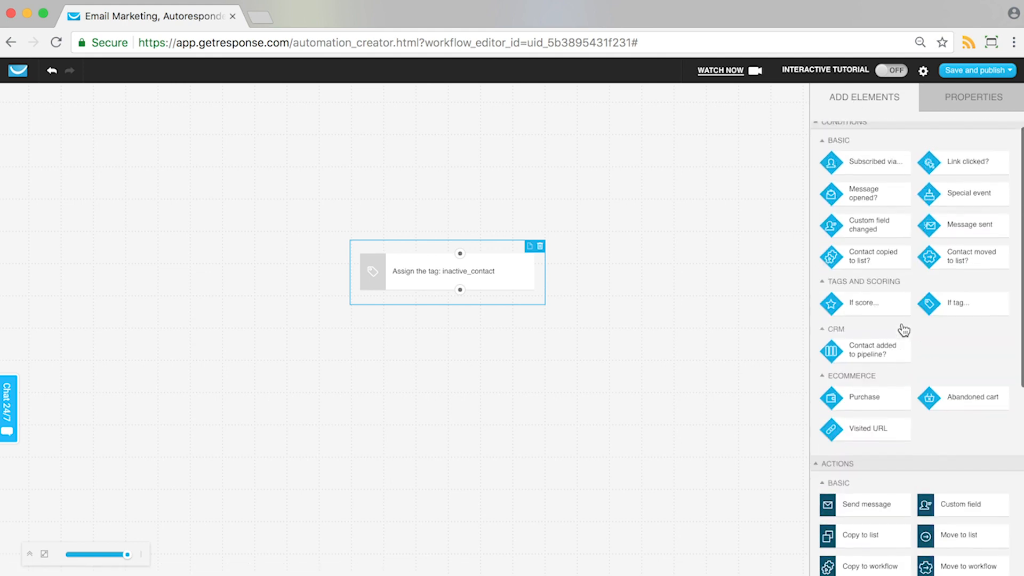
scroll(903, 329, up, 1)
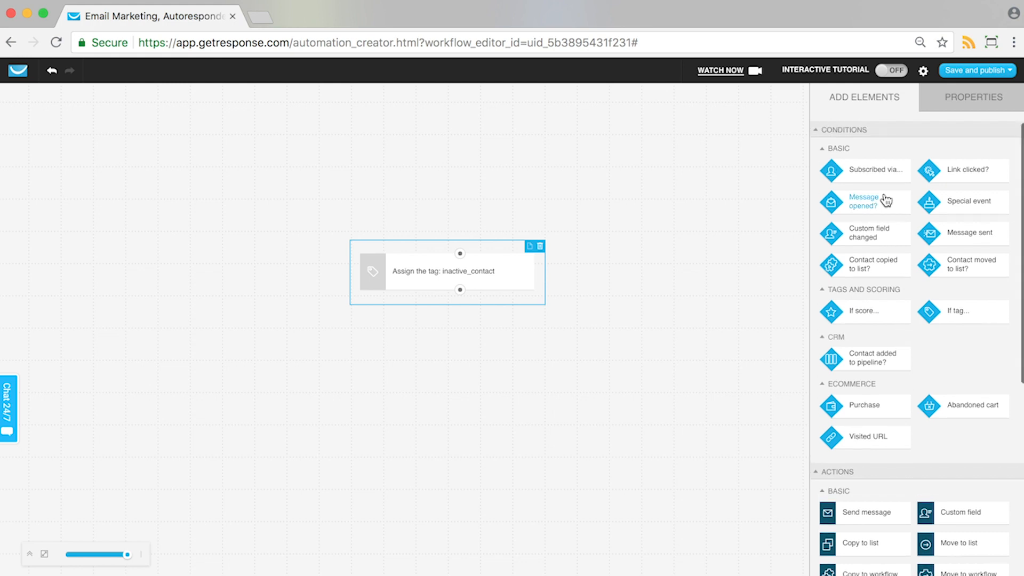
drag(891, 177, 465, 120)
drag(501, 269, 507, 352)
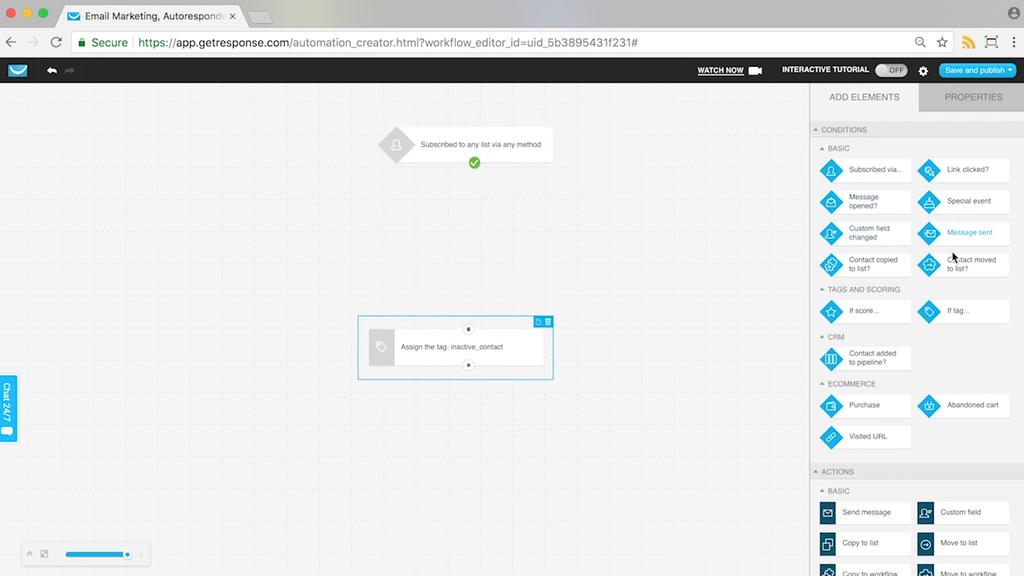
Step: Add a Send message action between the two elements and connect it to the subscription condition's yes output
drag(866, 513, 399, 236)
drag(475, 163, 400, 233)
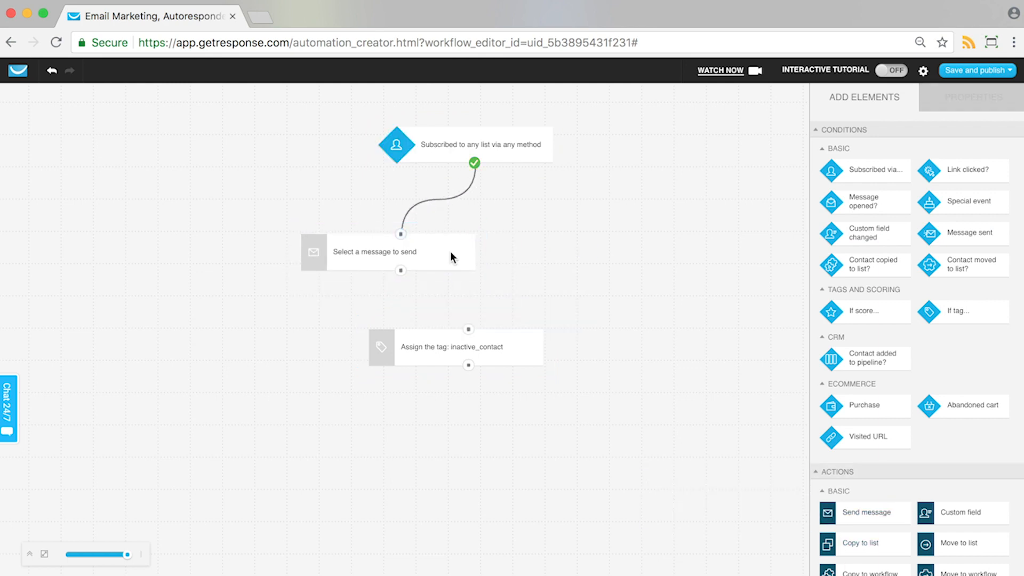
drag(450, 256, 565, 256)
Step: Restrict the subscription condition to the specific list brownie_promotions
click(521, 152)
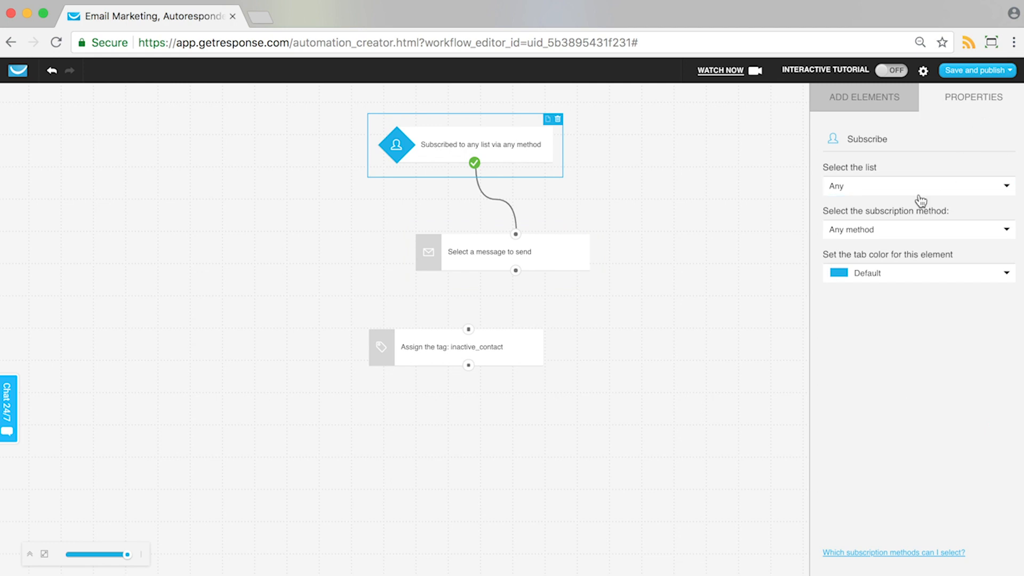
click(919, 194)
click(869, 229)
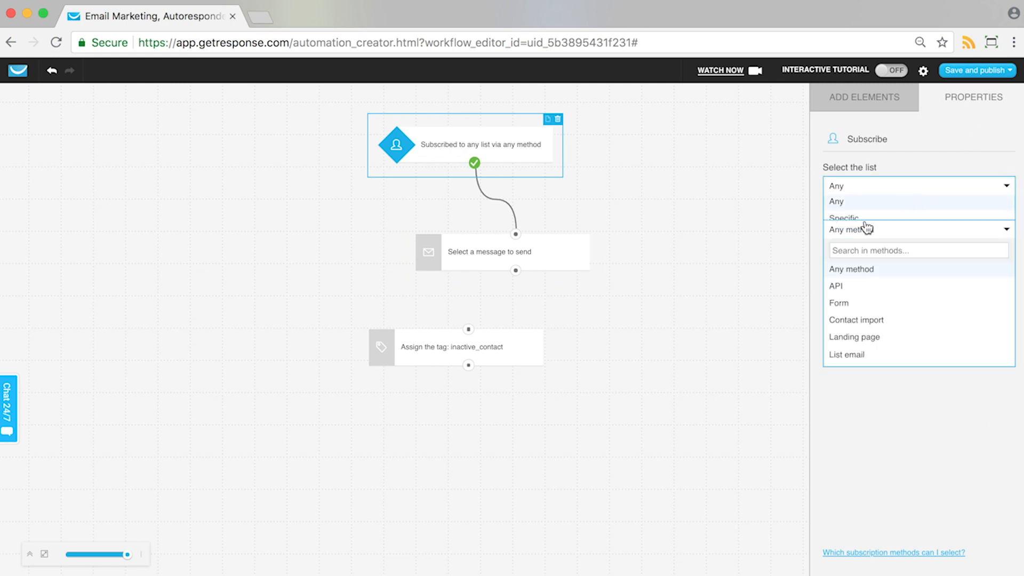
click(876, 190)
click(870, 217)
click(866, 212)
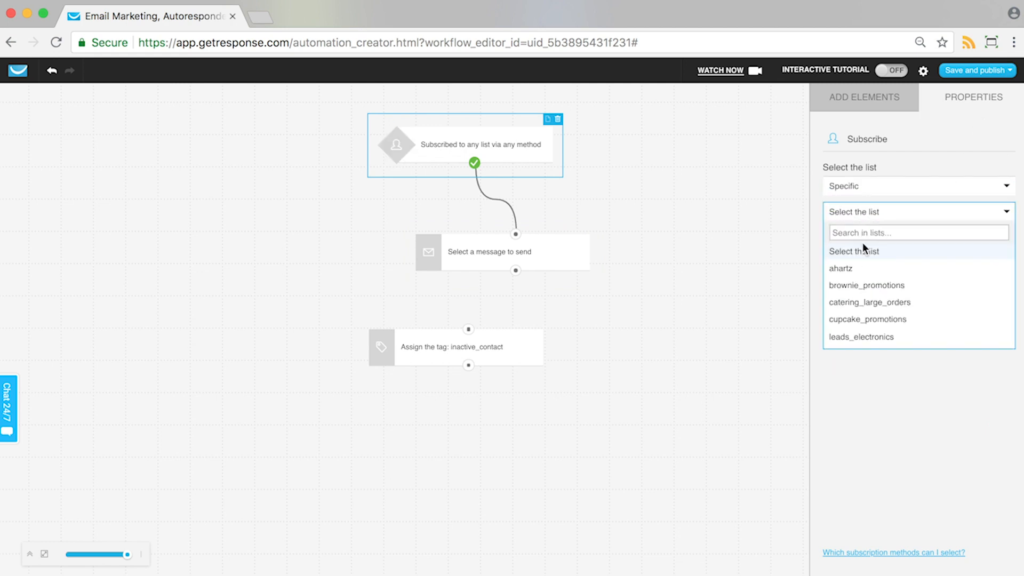
click(853, 285)
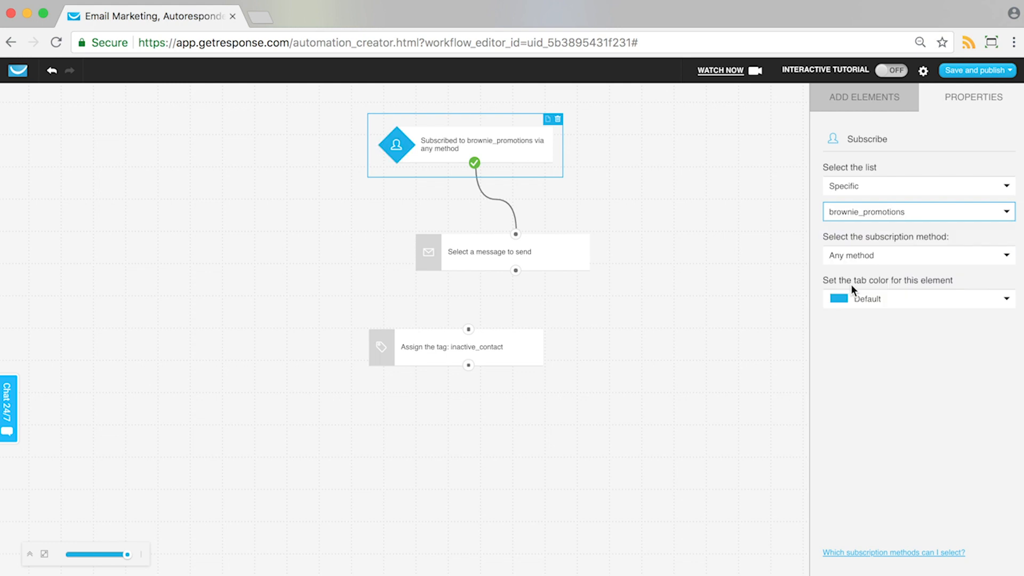
Step: Set the Send message action to send the automation message Welcome!
click(562, 265)
click(852, 212)
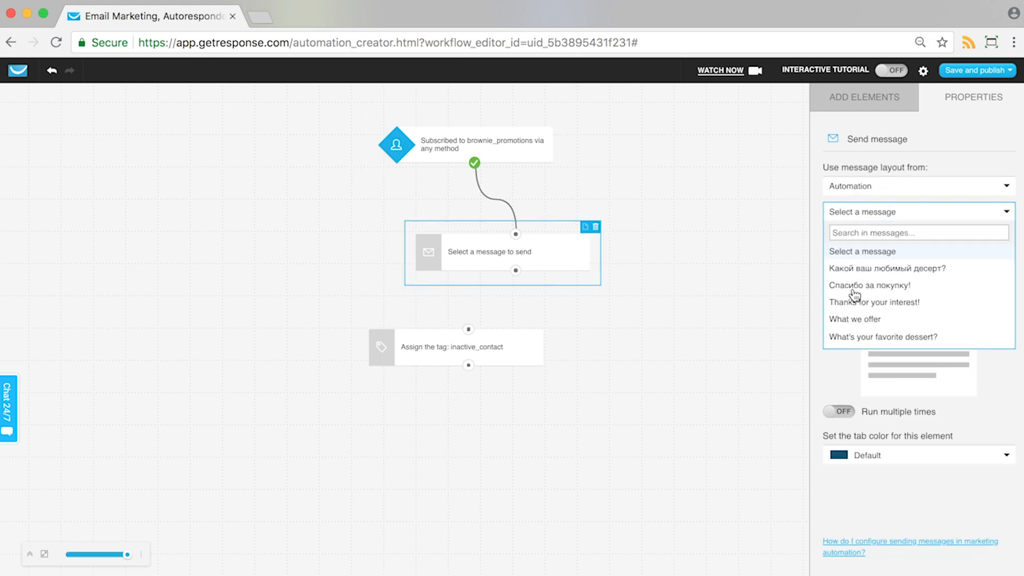
click(851, 232)
text(welco)
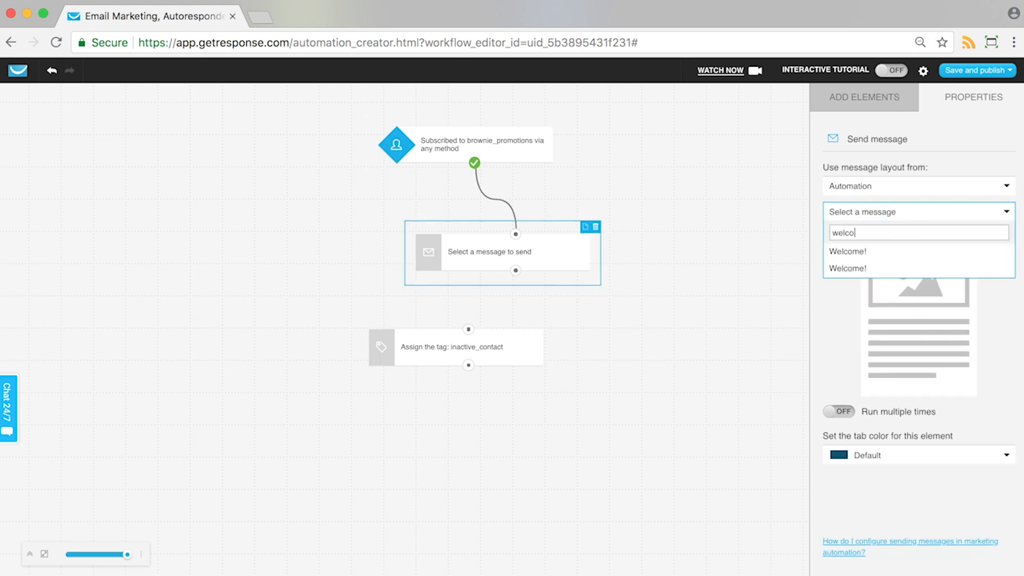
text(m)
click(846, 252)
Step: Move the tag element down and add a Message opened? condition connected below the Send message action
drag(517, 345, 517, 407)
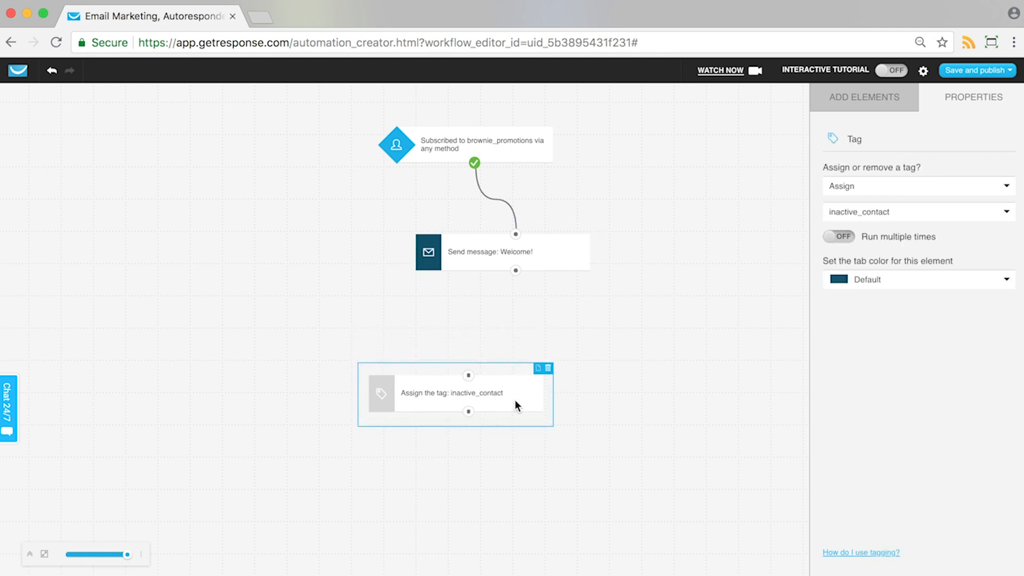
click(864, 104)
scroll(984, 414, down, 5)
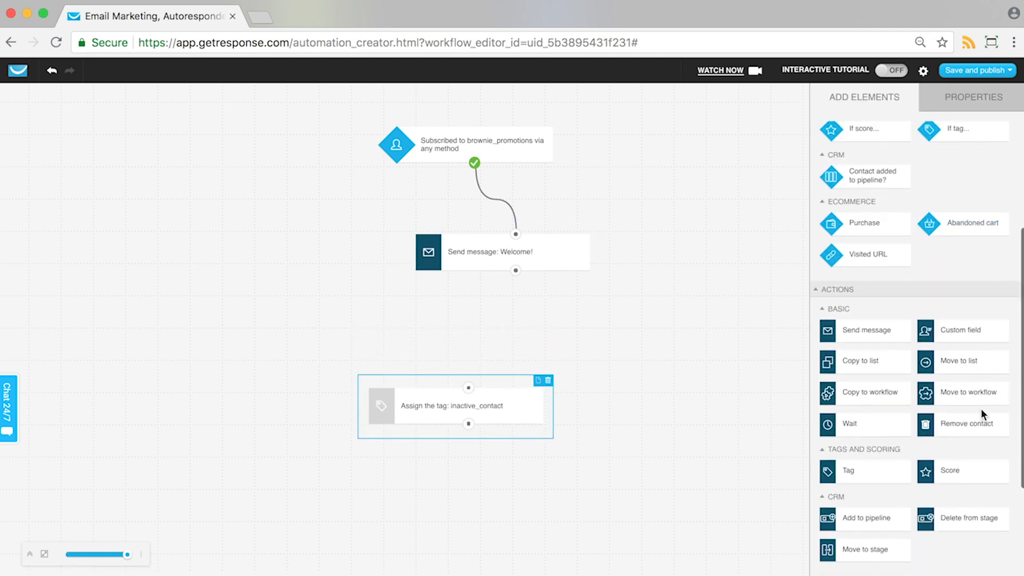
scroll(945, 326, up, 3)
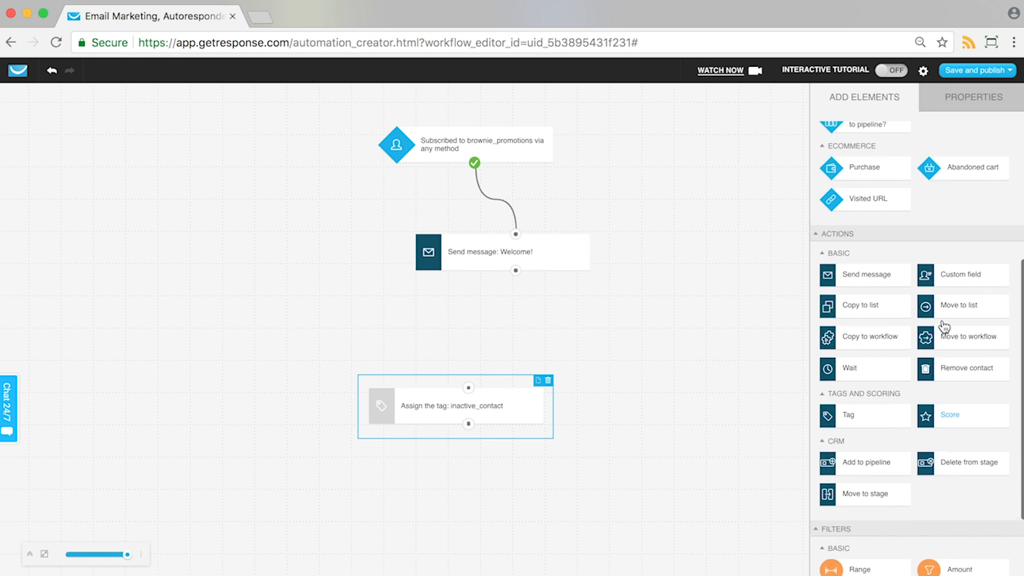
scroll(944, 326, up, 5)
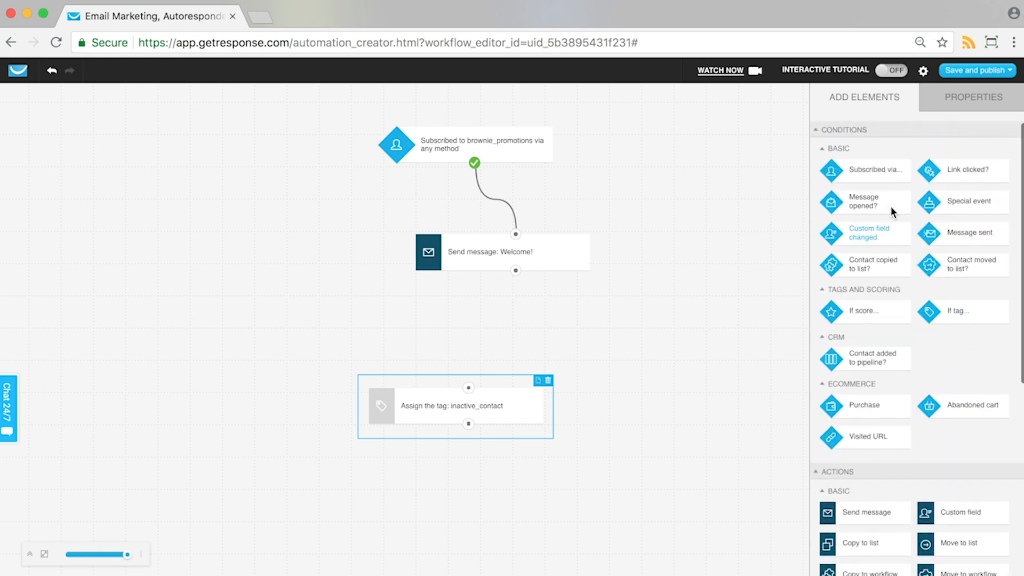
drag(853, 201, 605, 257)
drag(556, 311, 516, 271)
Step: Set the message-opened condition to track the specific automation message Welcome!
click(555, 336)
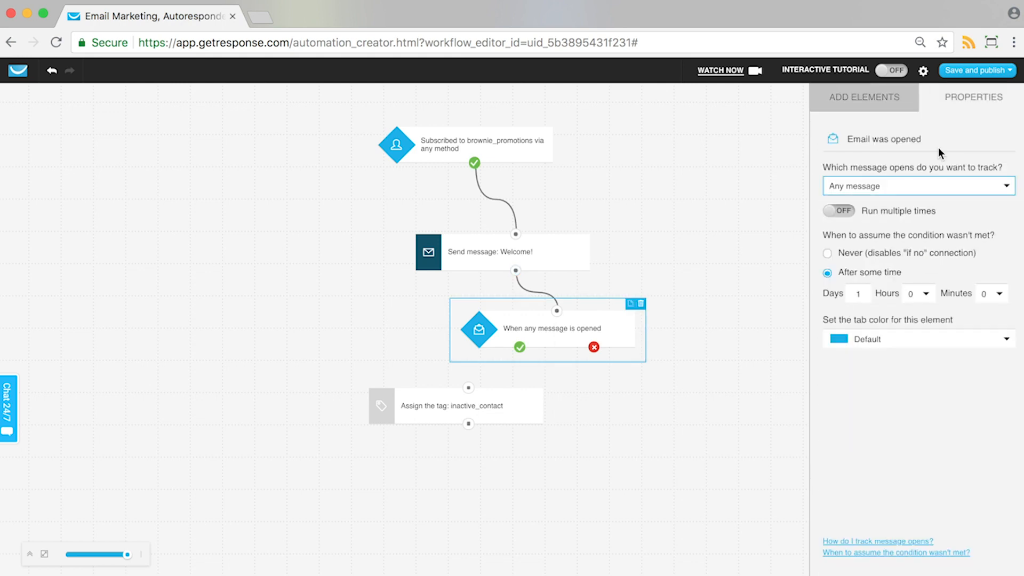
click(917, 183)
click(845, 268)
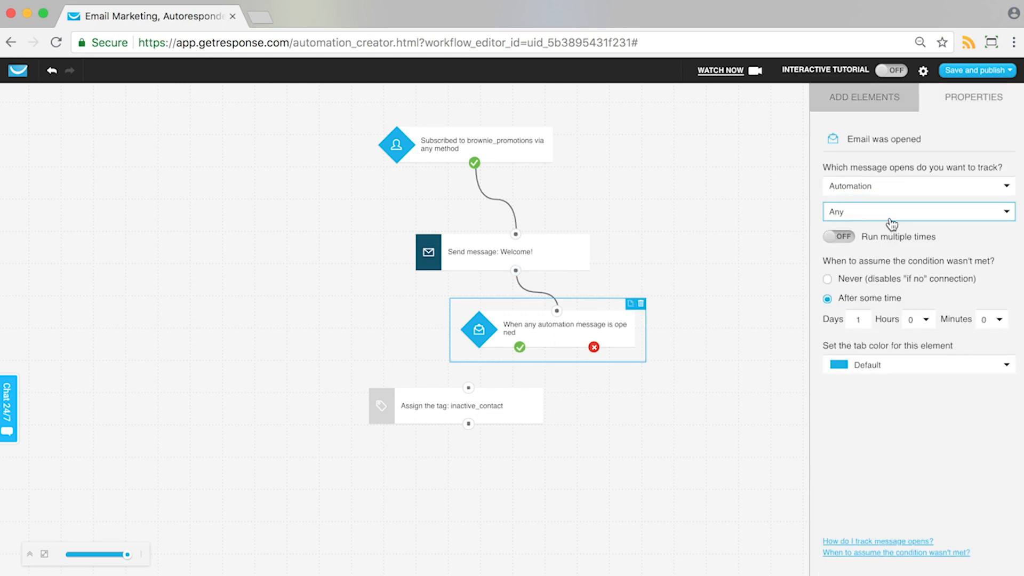
click(889, 213)
click(875, 246)
click(871, 256)
click(859, 286)
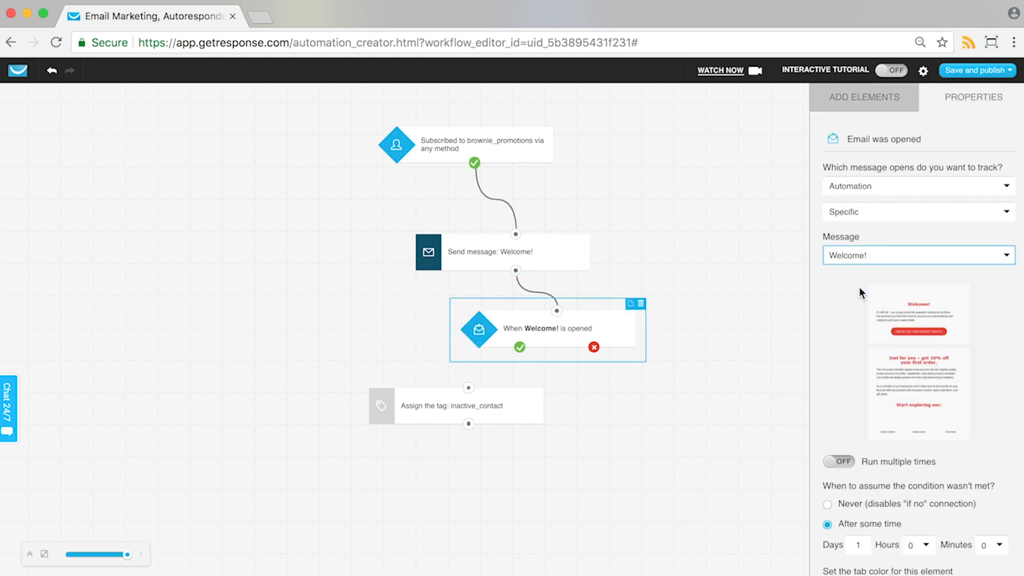
Step: Position the inactive_contact tag element under the message-opened condition and connect it to the condition's no output
drag(532, 425, 587, 447)
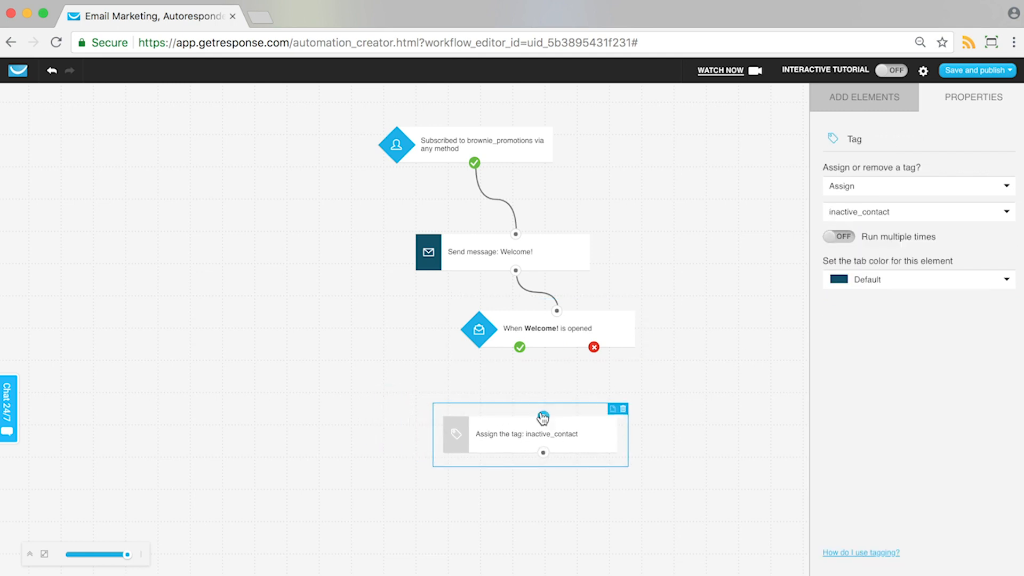
drag(542, 416, 593, 347)
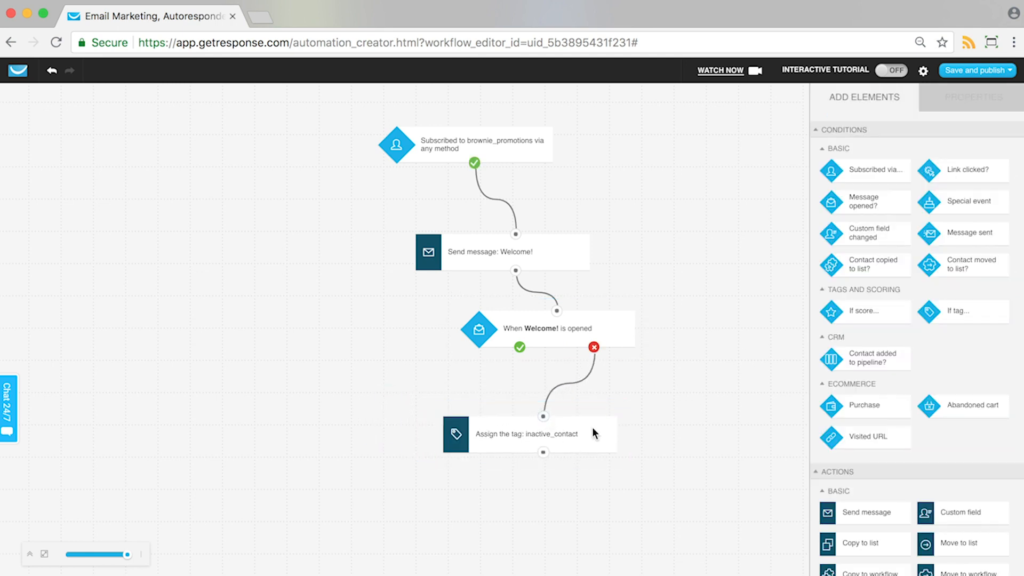
drag(592, 428, 604, 408)
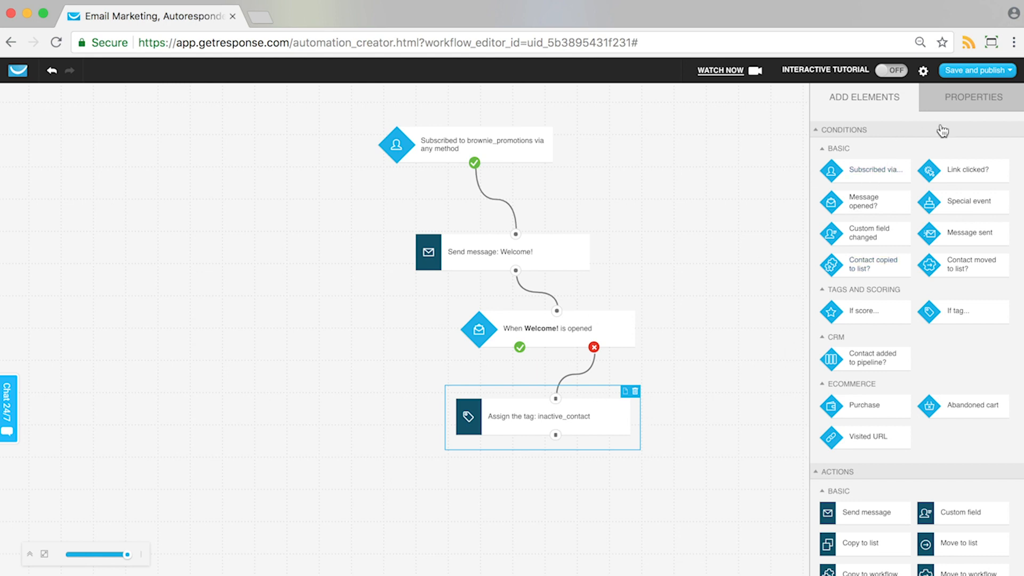
Step: Add a Wait action below the tag element and connect it to the tag element's output
click(963, 101)
click(871, 97)
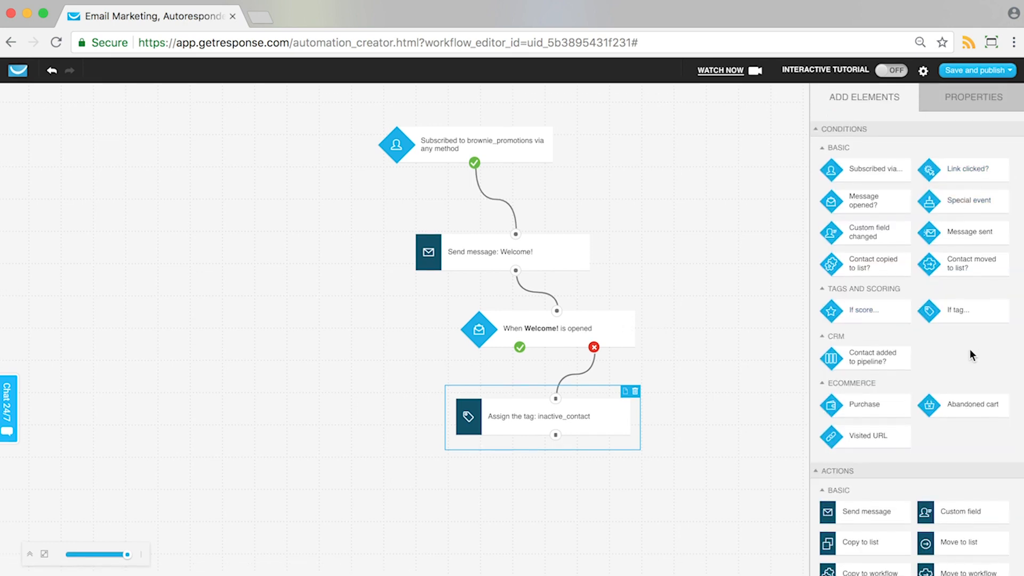
scroll(969, 355, down, 5)
drag(787, 456, 555, 434)
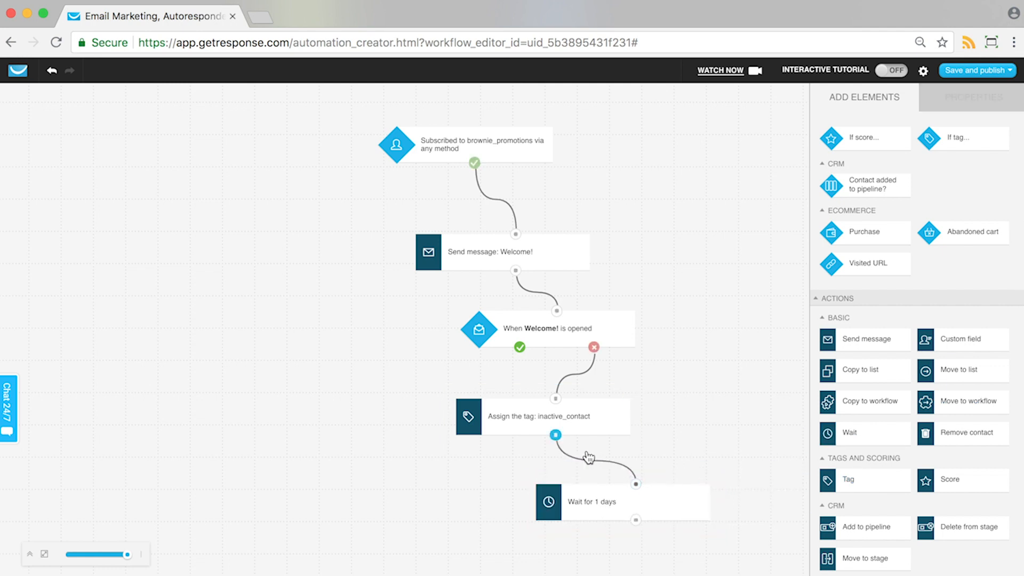
Step: Set the Wait action's delay to 2 days
click(703, 507)
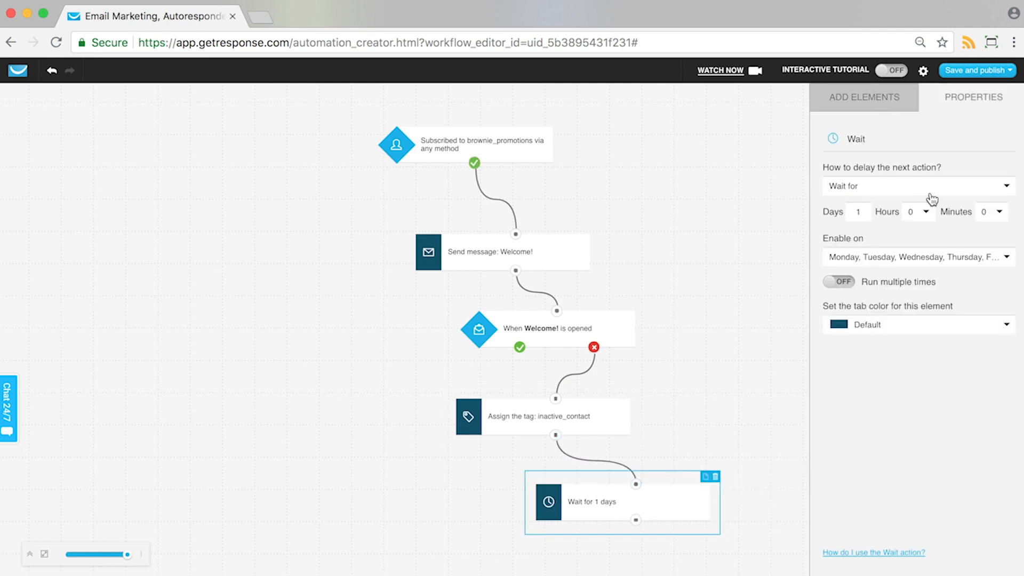
click(861, 210)
key(BackSpace)
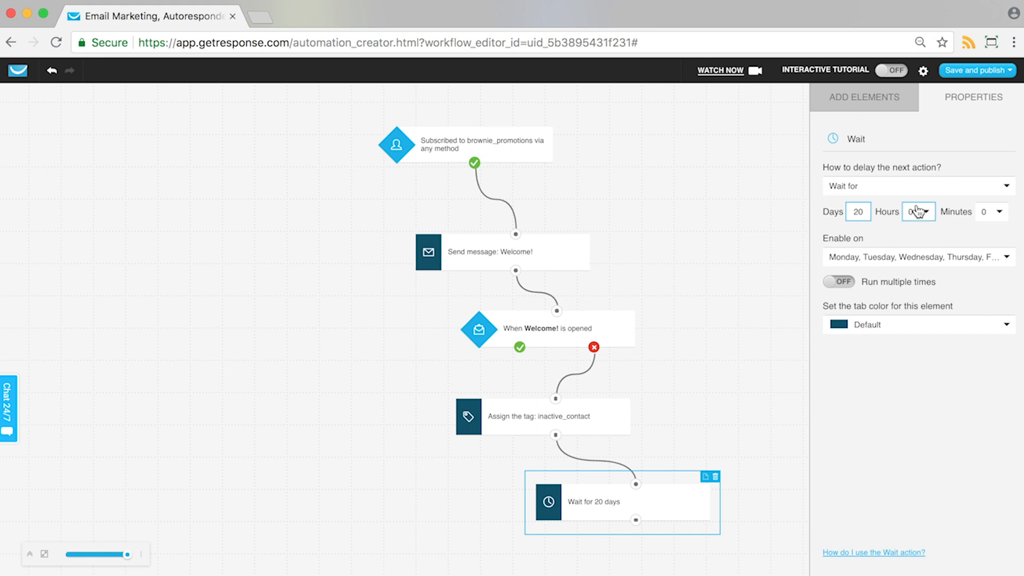
click(849, 98)
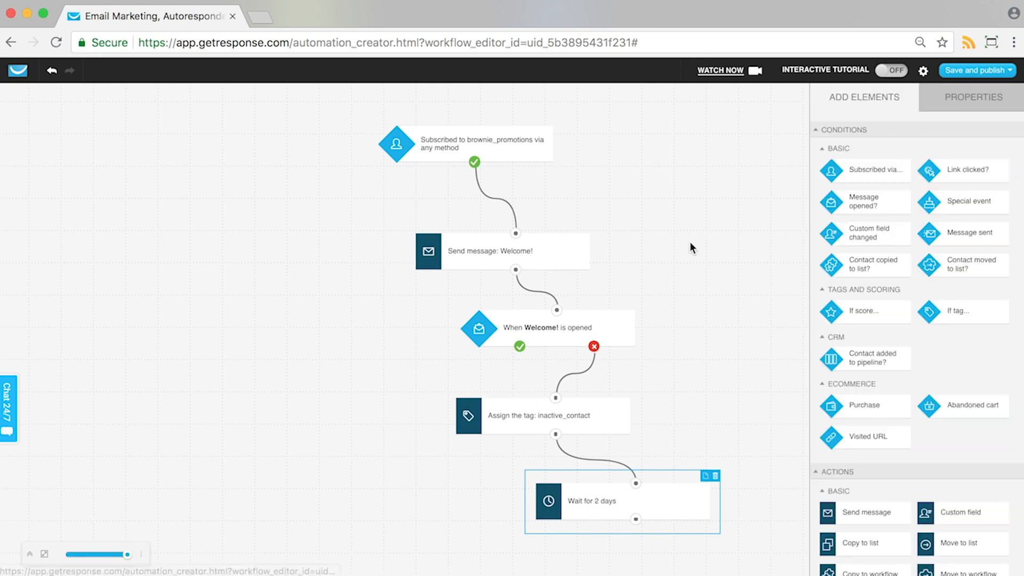
scroll(929, 247, down, 3)
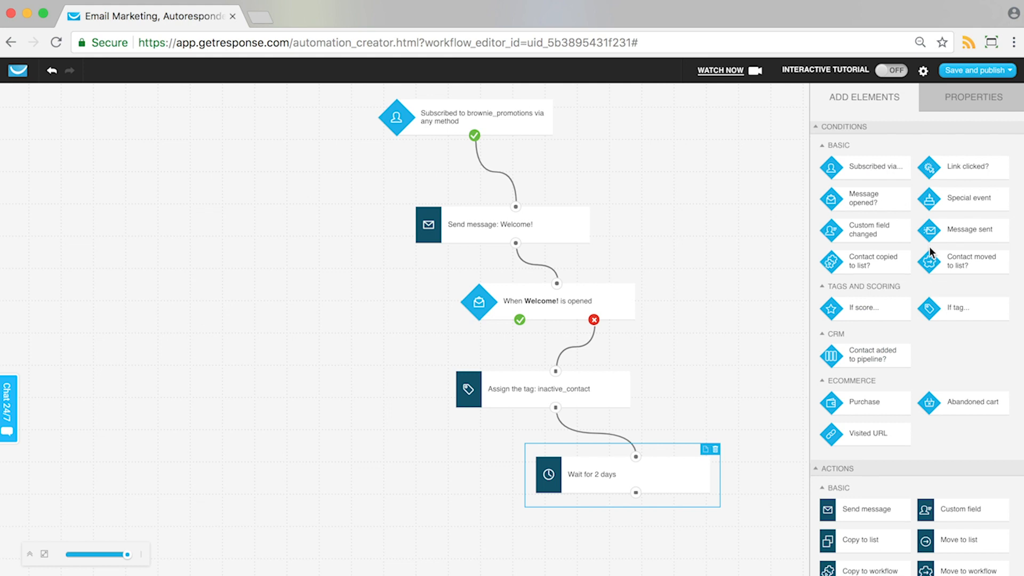
Step: Add a Send message action below the 2-day Wait element and connect it to the Wait's output
scroll(928, 246, down, 2)
scroll(929, 338, down, 2)
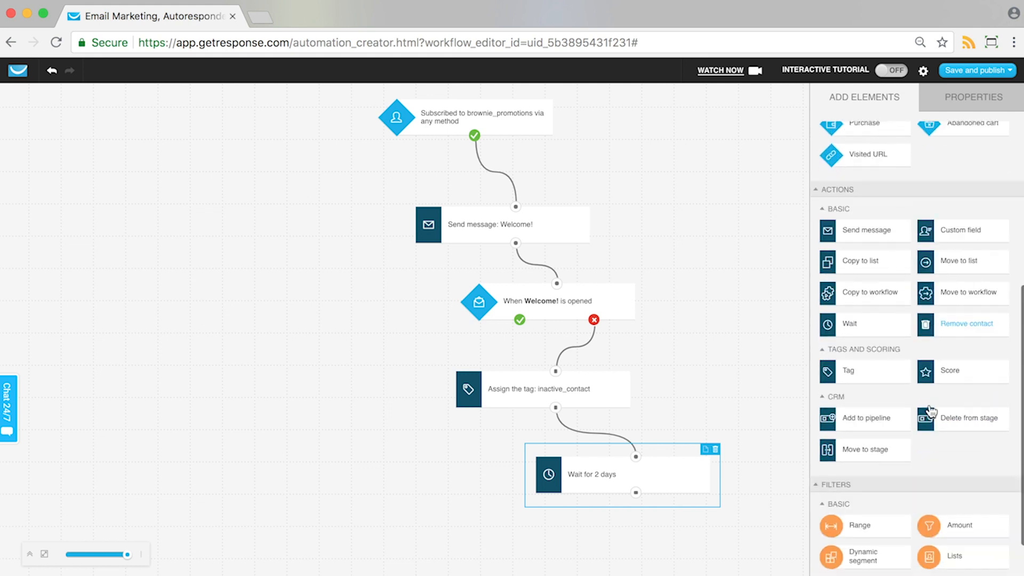
scroll(952, 258, up, 2)
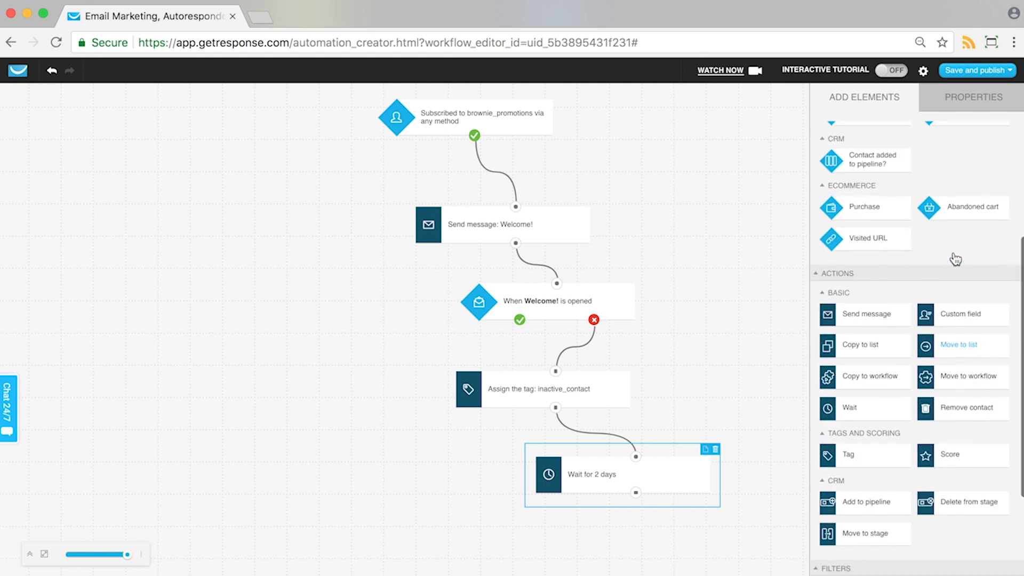
drag(859, 325, 639, 497)
click(683, 535)
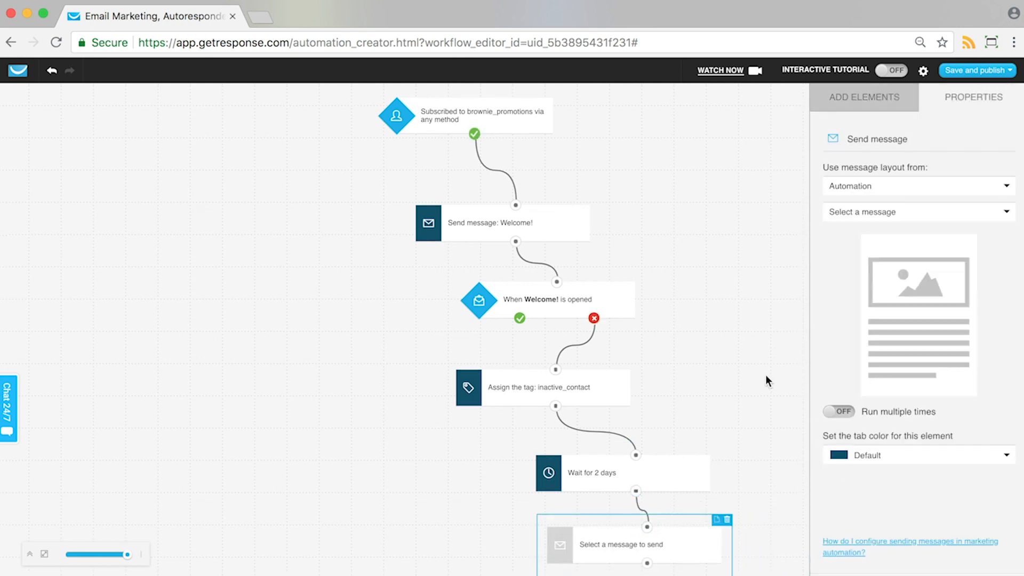
Step: Set the new Send message action to send the automation message Course reminder
click(888, 212)
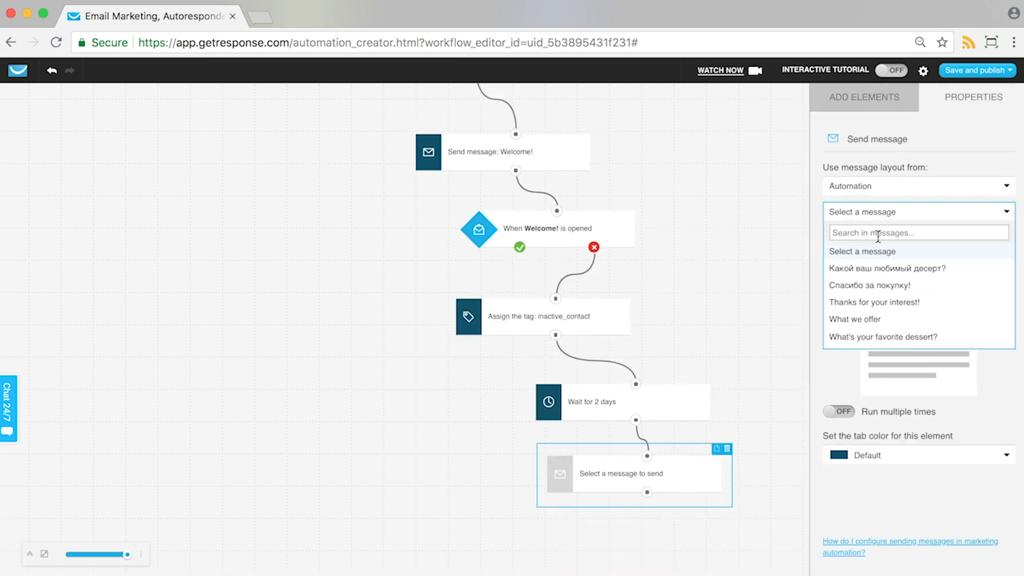
text(remi)
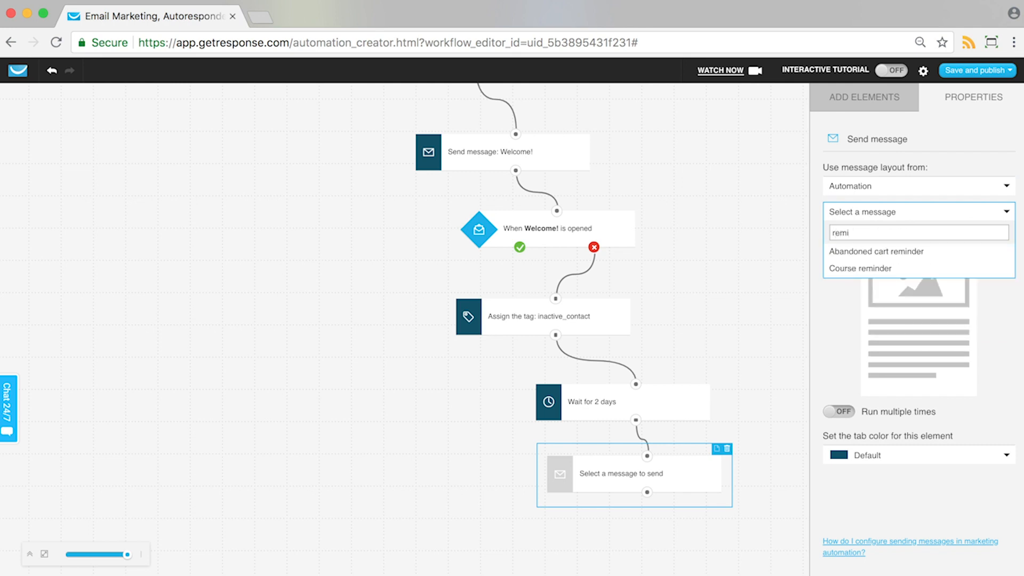
key(BackSpace)
key(BackSpace)
key(BackSpace)
key(BackSpace)
text(check)
key(BackSpace)
key(BackSpace)
key(BackSpace)
key(BackSpace)
key(BackSpace)
text(re)
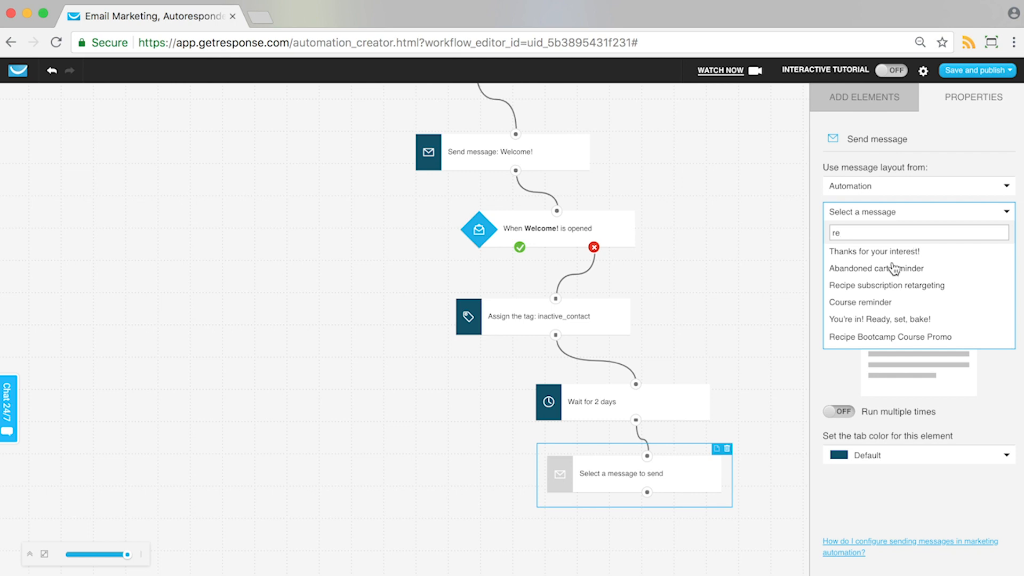
click(869, 302)
Step: Add a message-opened condition connected to the Course reminder message and set it to track the specific automation message Course reminder
click(860, 107)
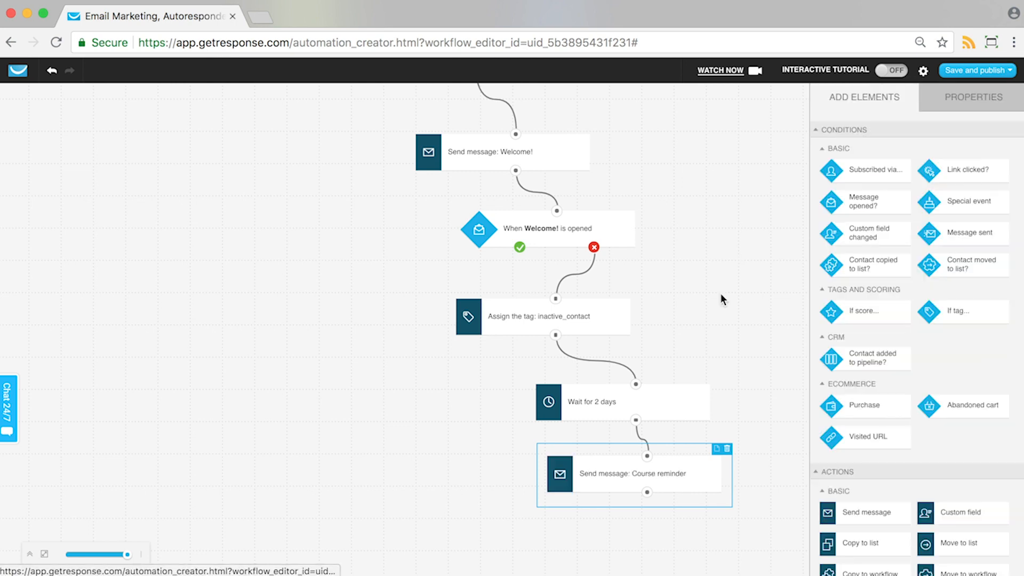
drag(738, 524, 647, 491)
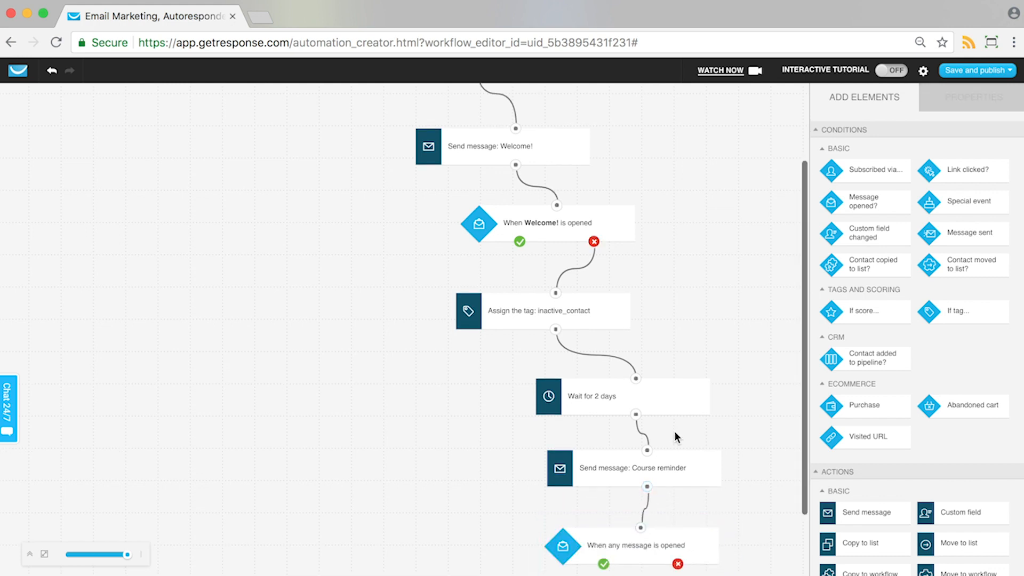
click(646, 548)
scroll(689, 385, down, 3)
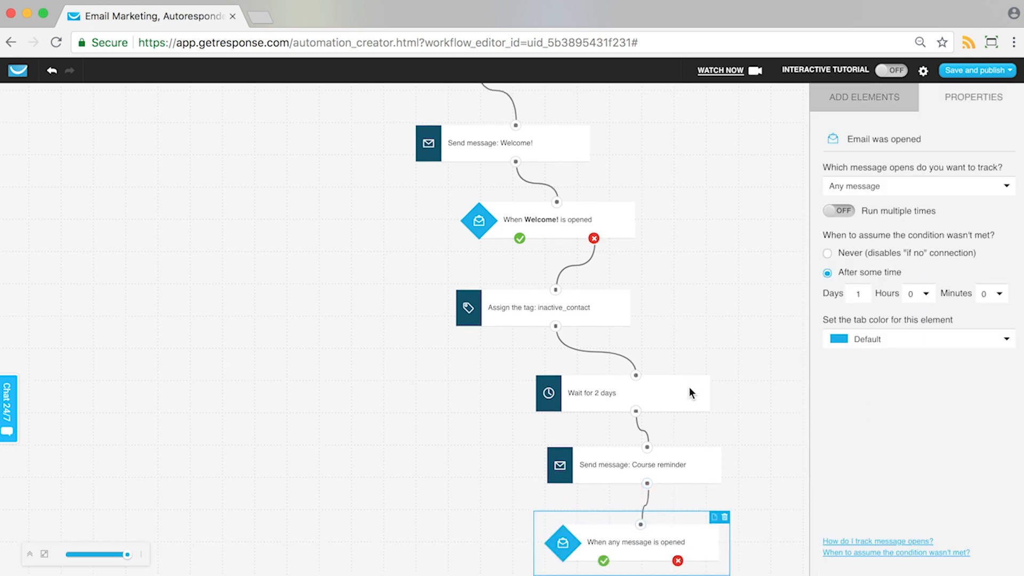
click(931, 189)
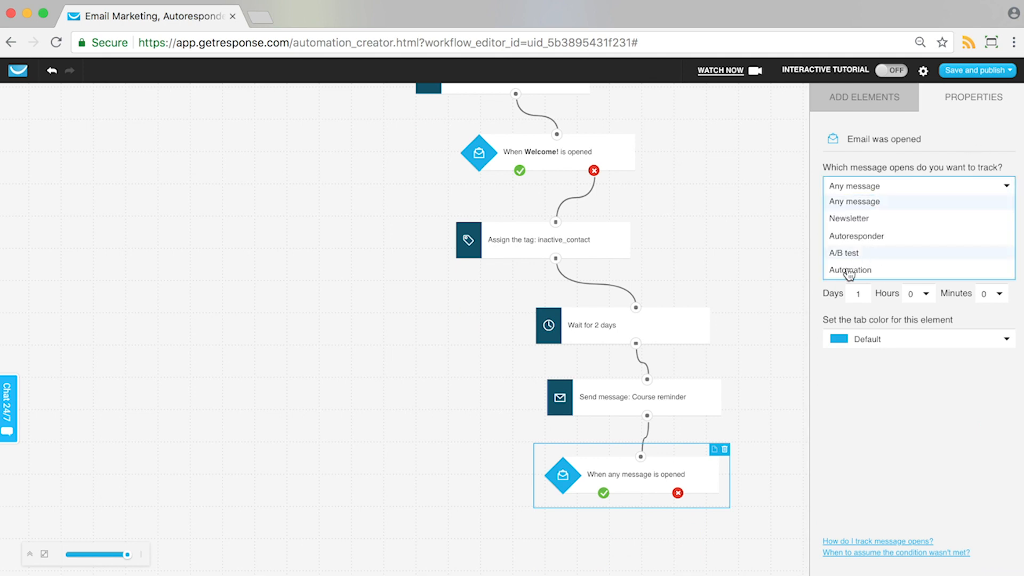
click(844, 268)
click(880, 212)
click(860, 246)
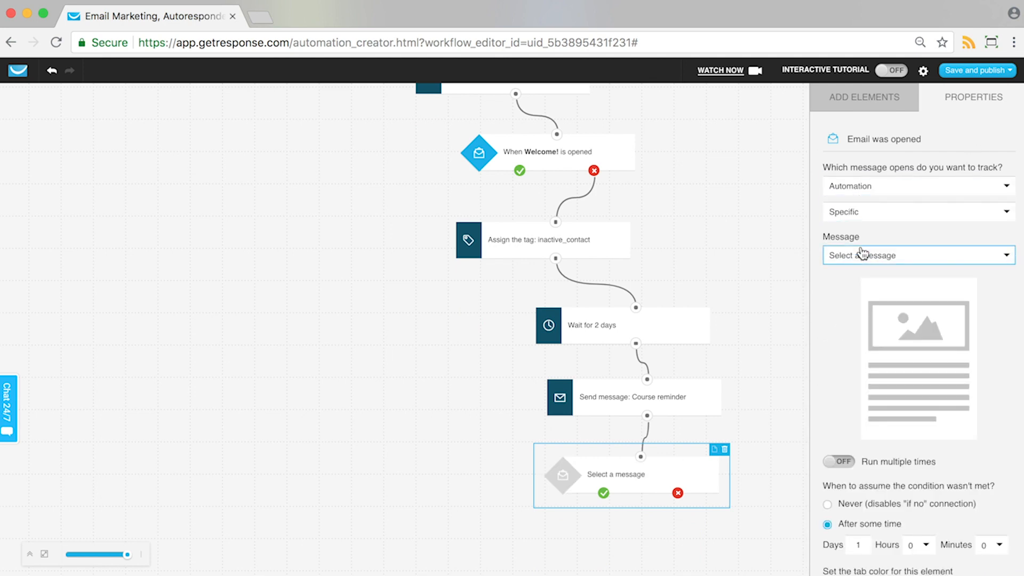
click(864, 255)
click(853, 304)
Step: Add a Tag action below the Course reminder opened condition and connect it to the condition's yes output
click(881, 109)
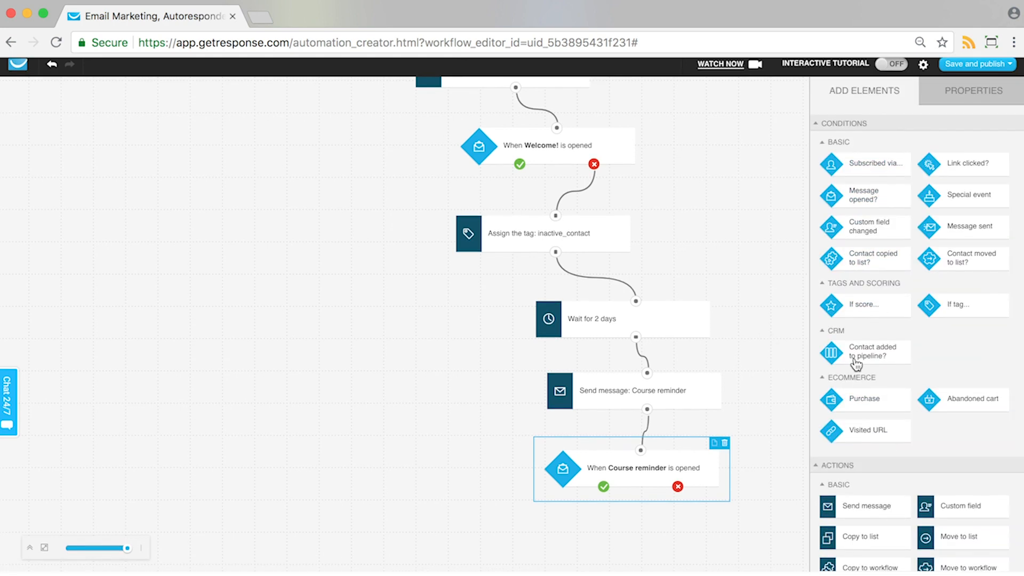
scroll(877, 373, down, 5)
drag(855, 438, 603, 493)
Step: Set the new Tag action to remove the tag inactive_contact
click(857, 188)
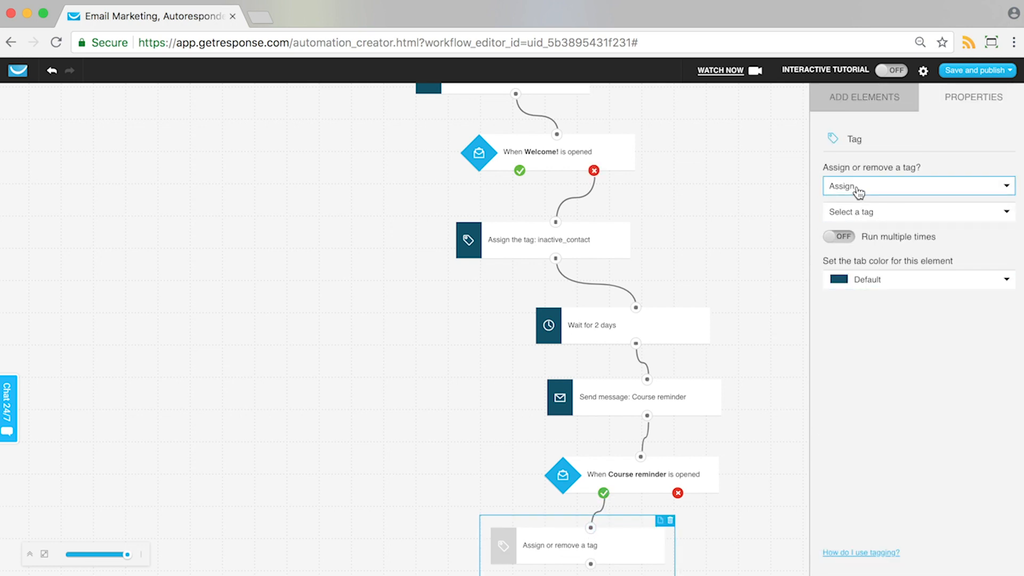
click(847, 217)
click(858, 218)
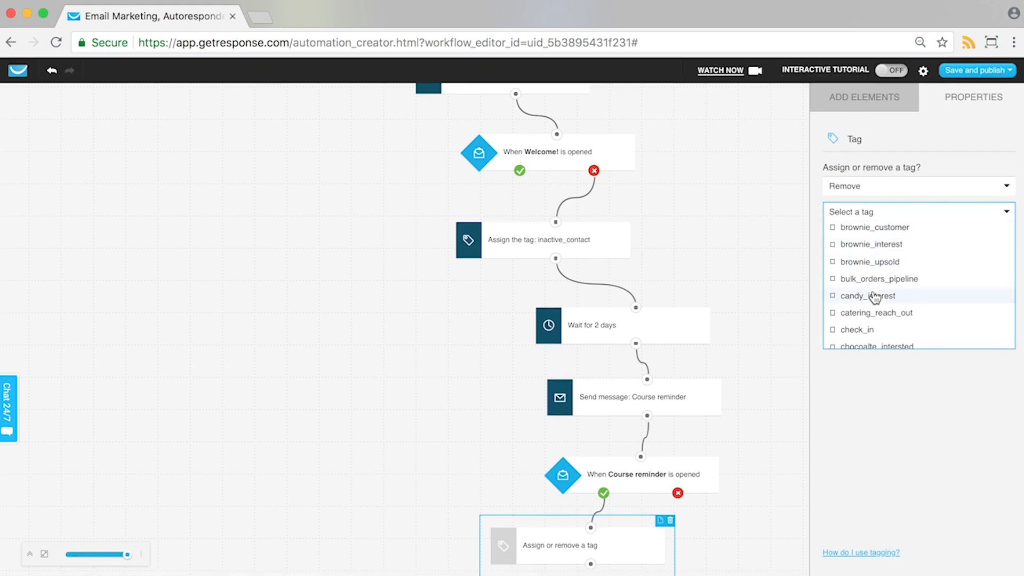
scroll(874, 297, down, 3)
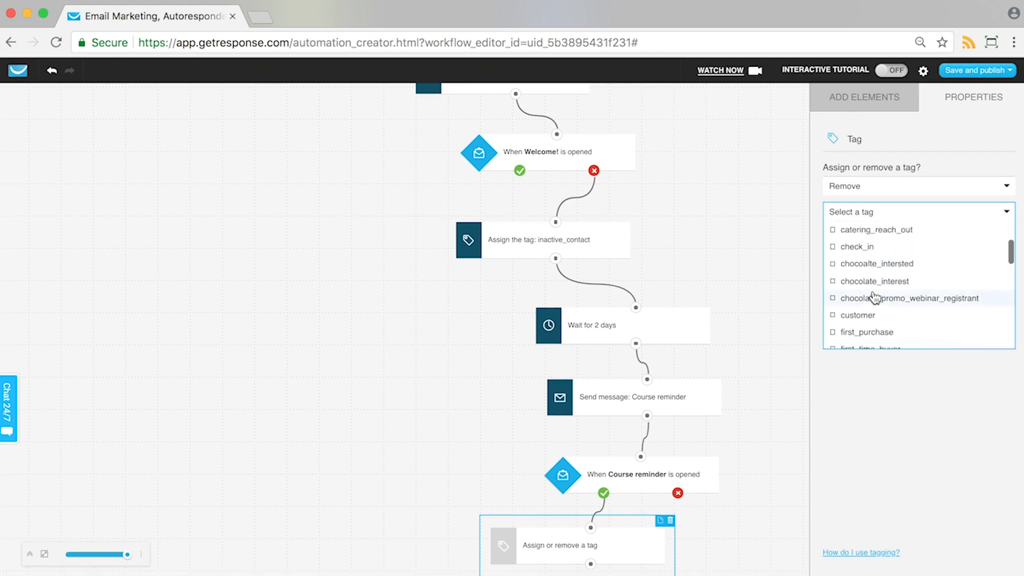
scroll(873, 297, down, 4)
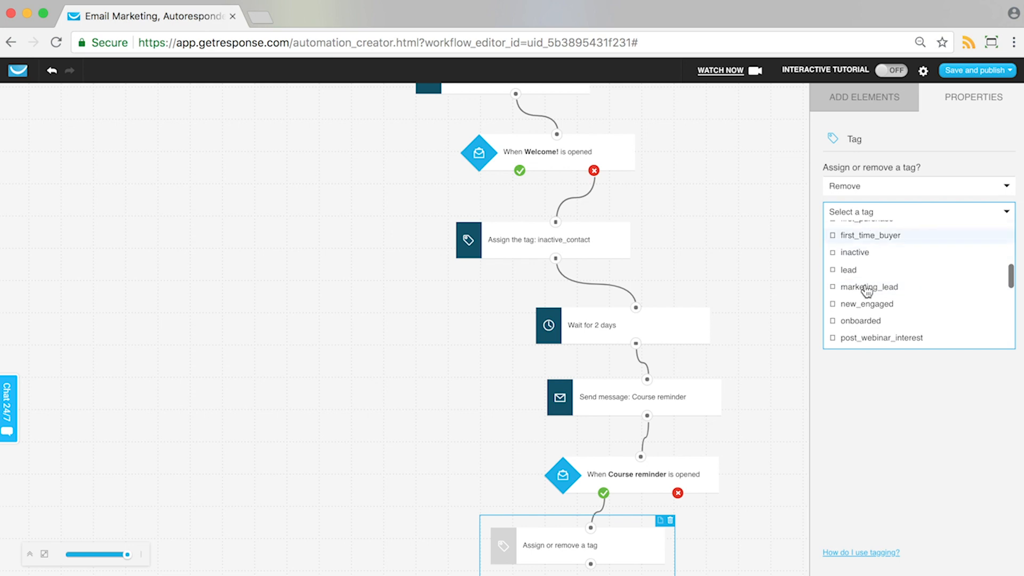
scroll(866, 293, down, 5)
click(869, 338)
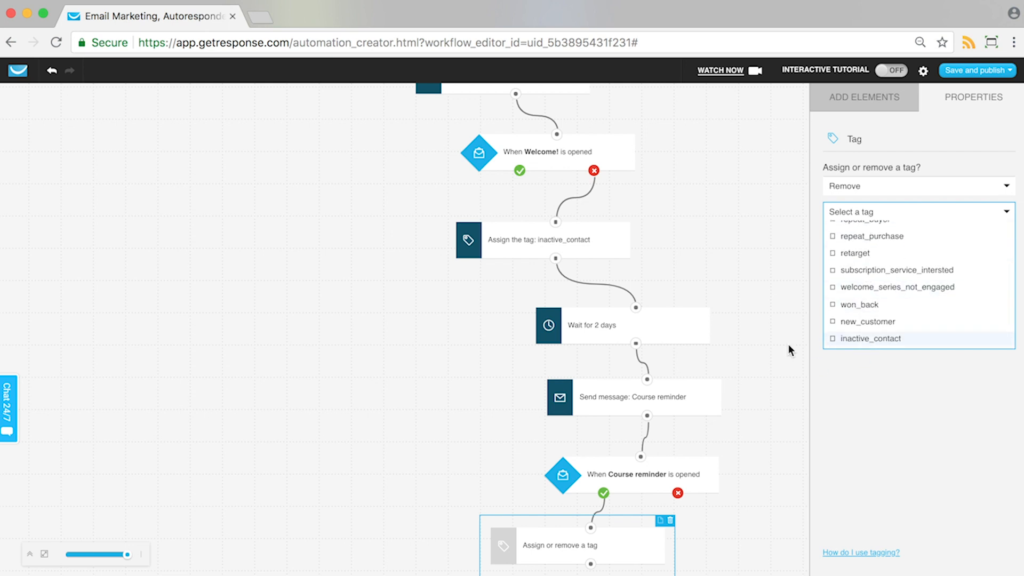
click(758, 276)
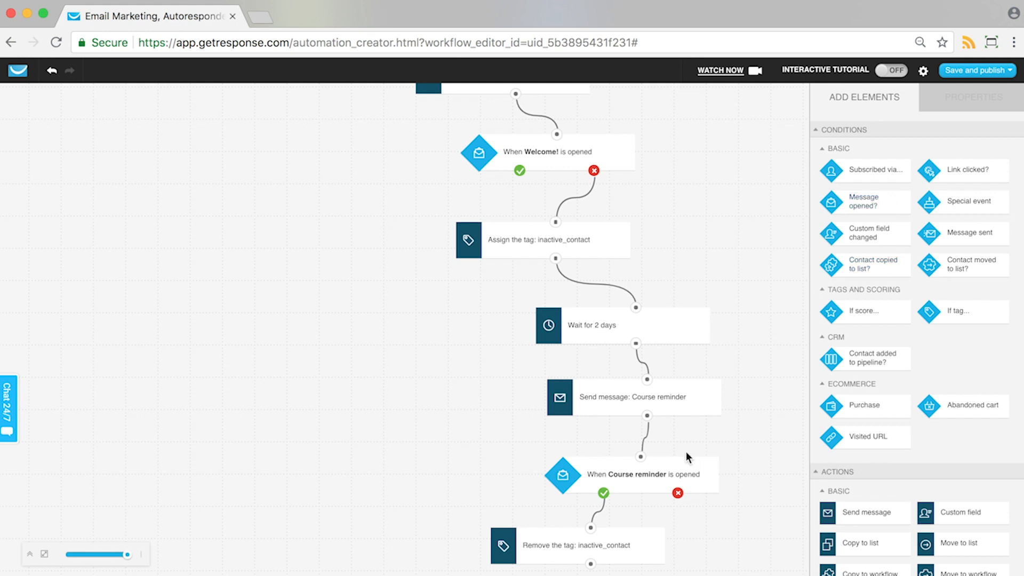
Step: Place a separate, unconnected If tag condition beside the brownie_promotions subscription condition and delete it
scroll(686, 451, down, 3)
scroll(865, 441, down, 4)
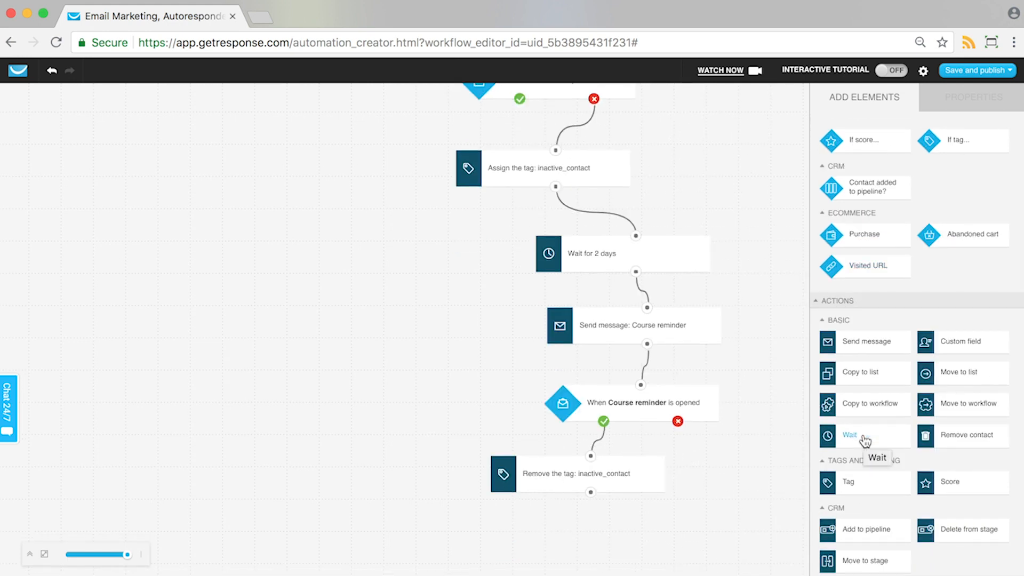
scroll(673, 202, up, 2)
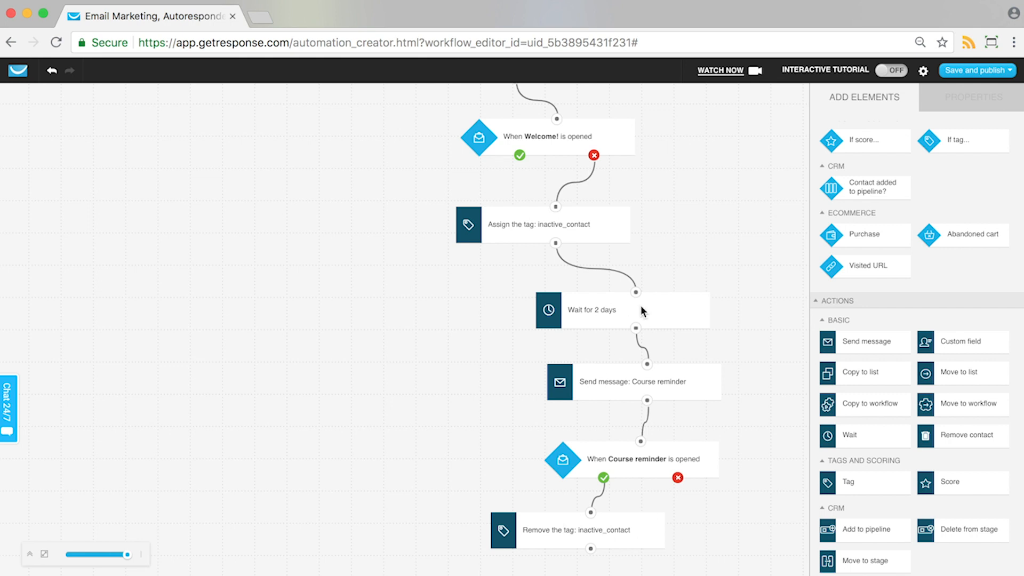
scroll(612, 142, up, 7)
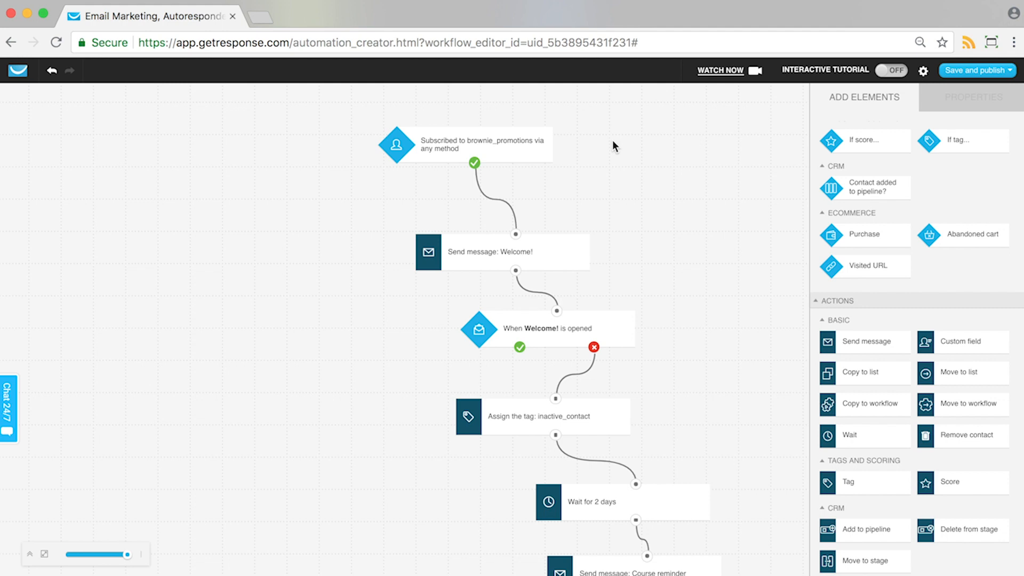
scroll(905, 187, up, 3)
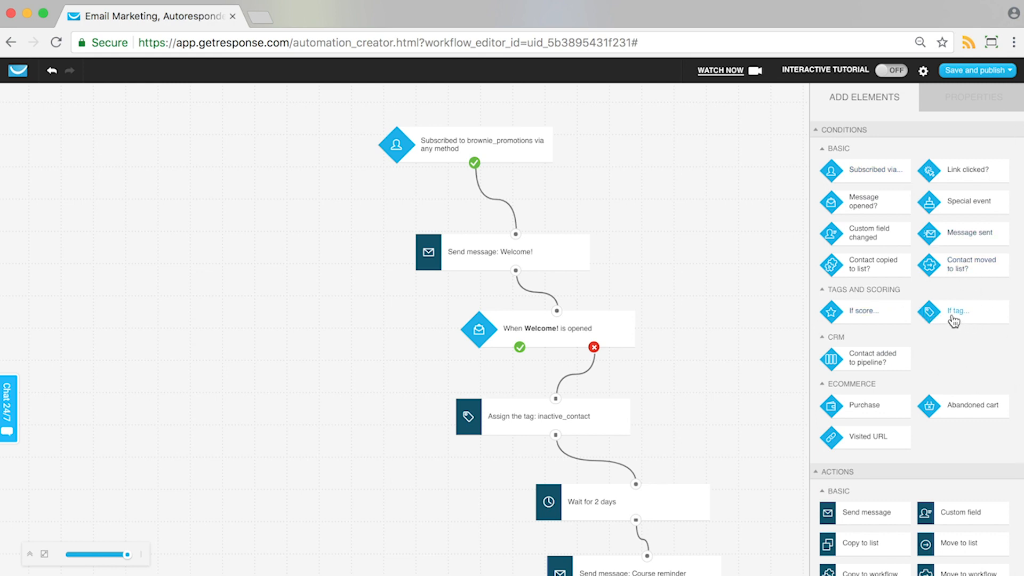
drag(968, 315, 217, 155)
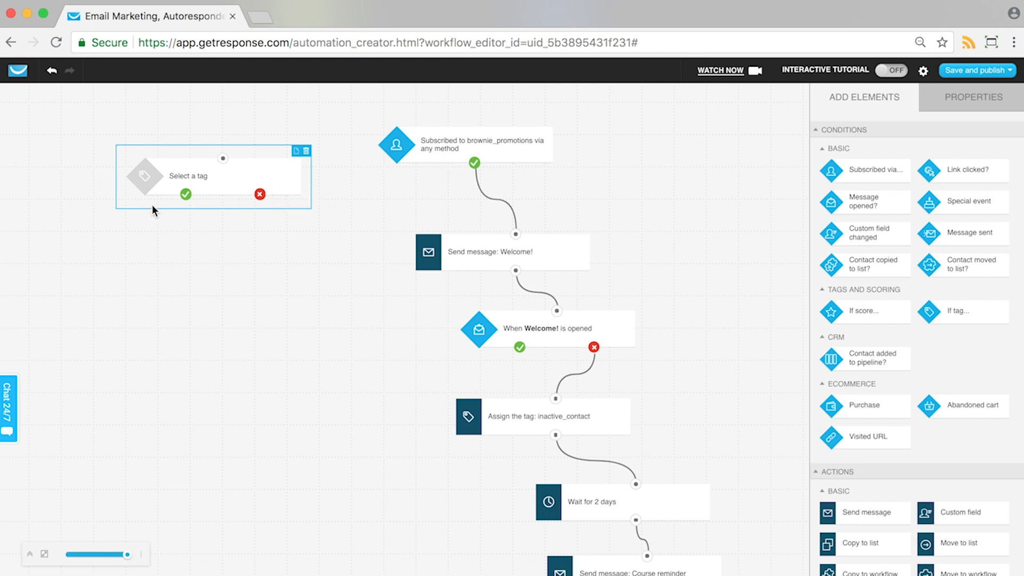
click(306, 153)
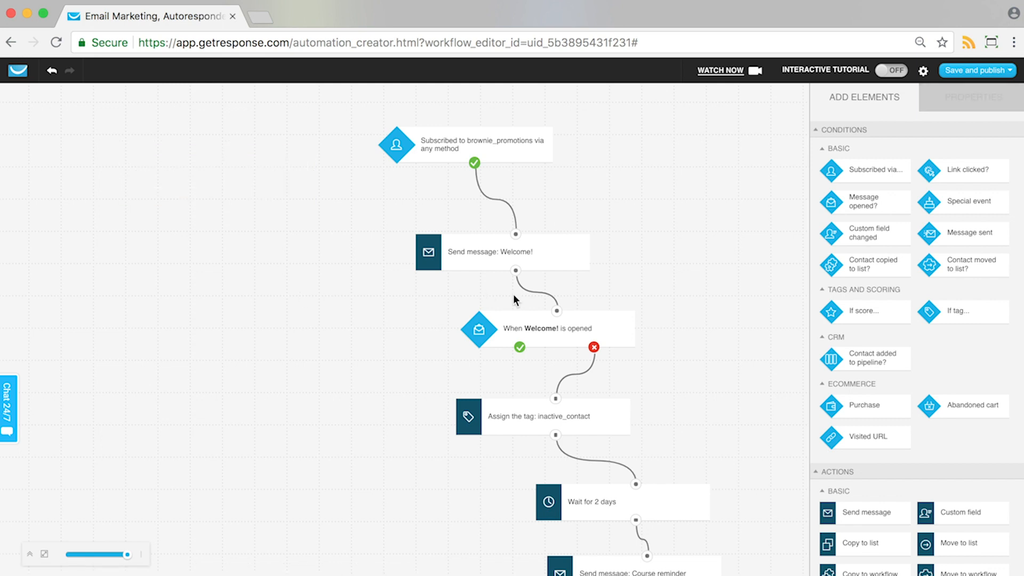
scroll(513, 293, down, 3)
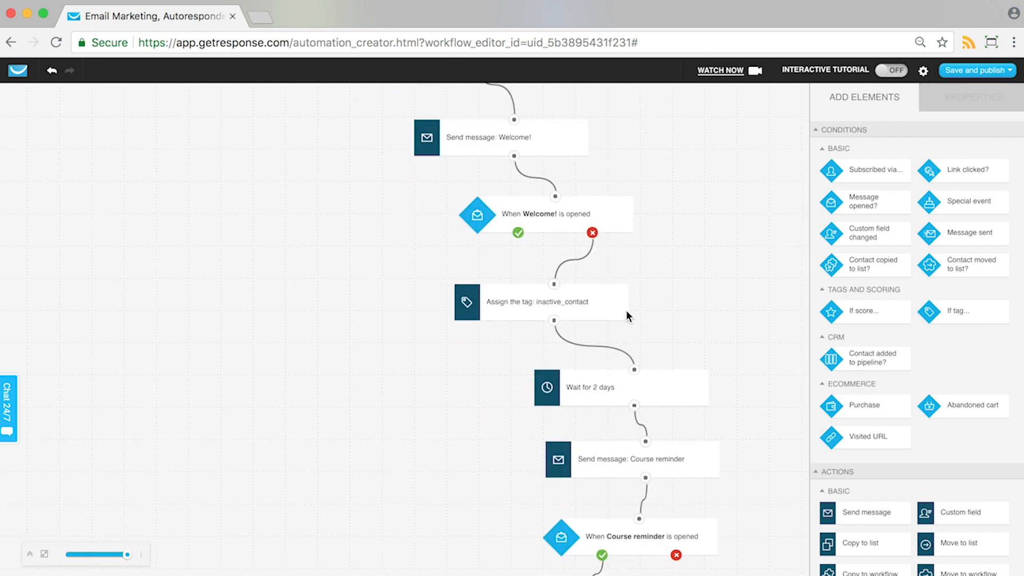
scroll(626, 312, down, 2)
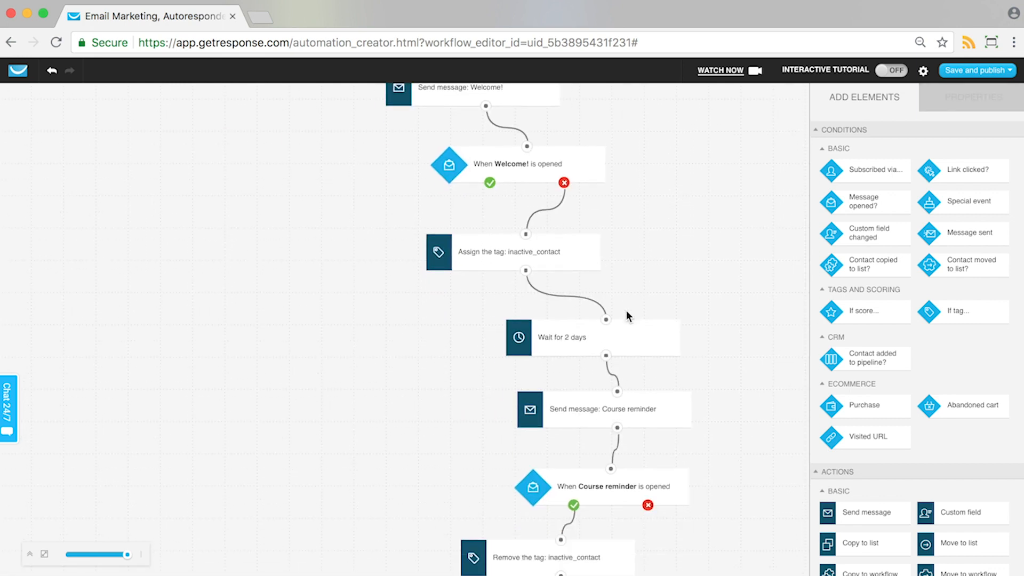
scroll(626, 316, down, 2)
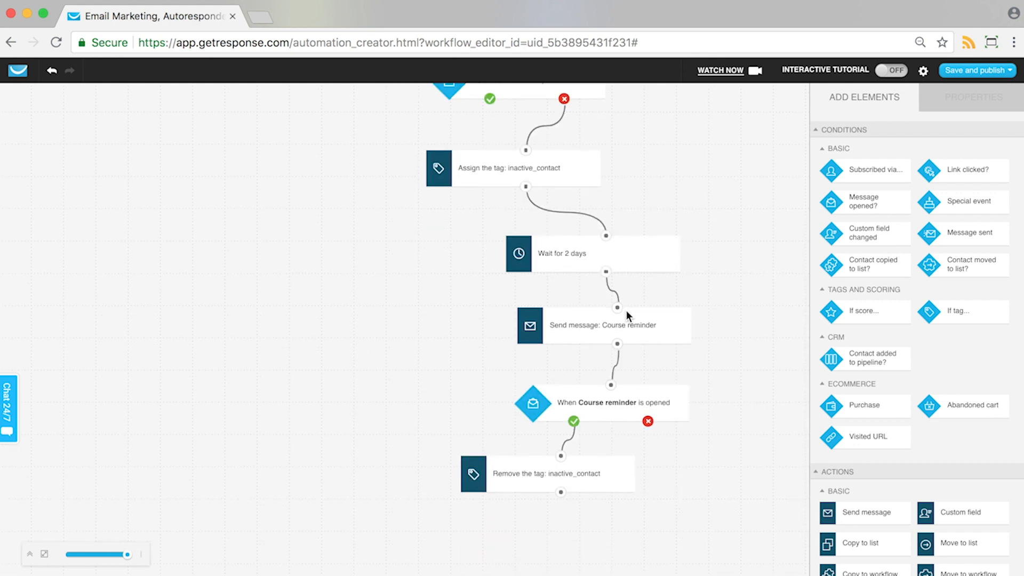
scroll(627, 315, up, 6)
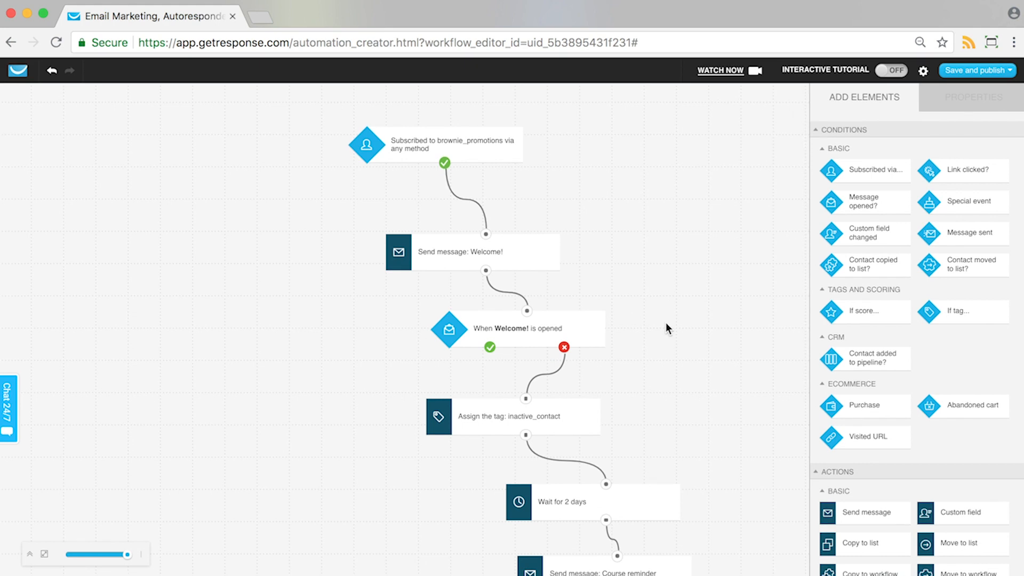
scroll(689, 329, down, 6)
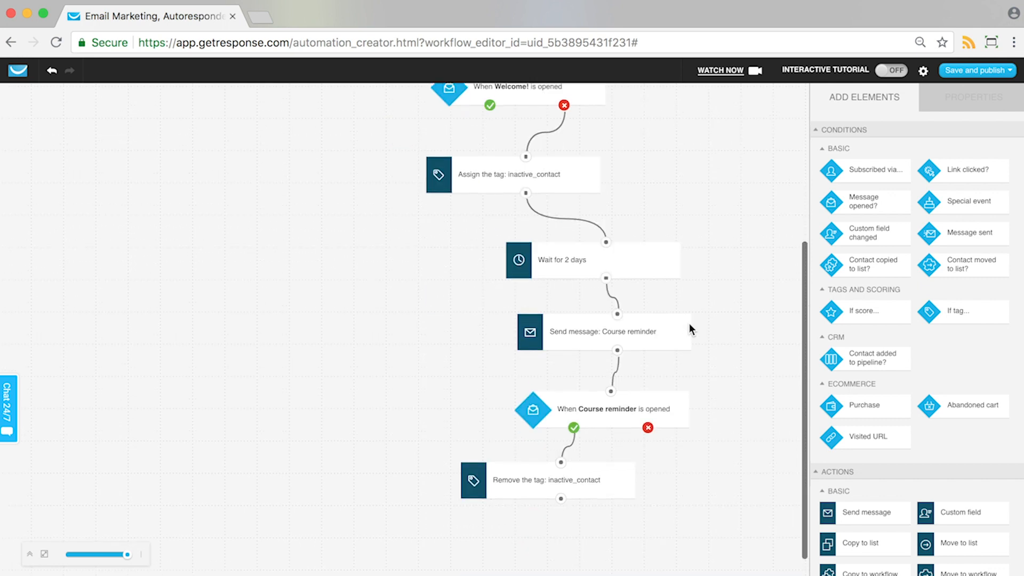
scroll(692, 329, up, 6)
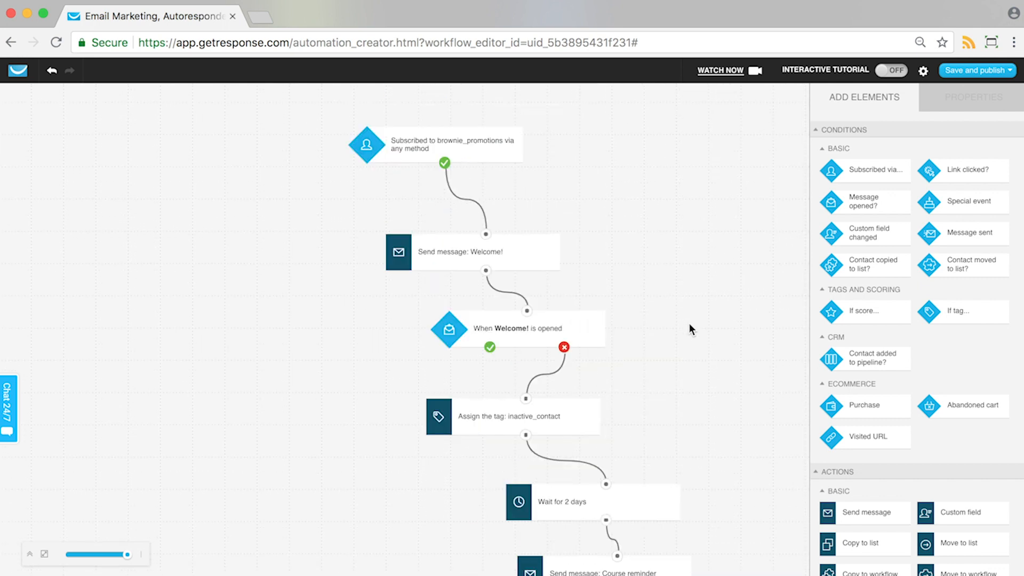